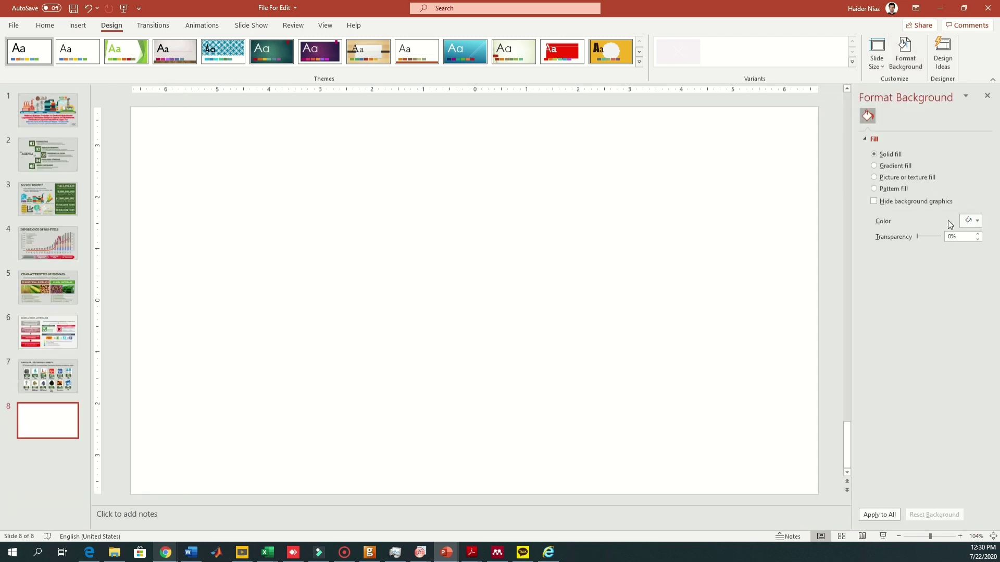
Step: Show the solid-fill colour swatches for slide 8's background
{"action": "left_click", "coordinate": [976, 223]}
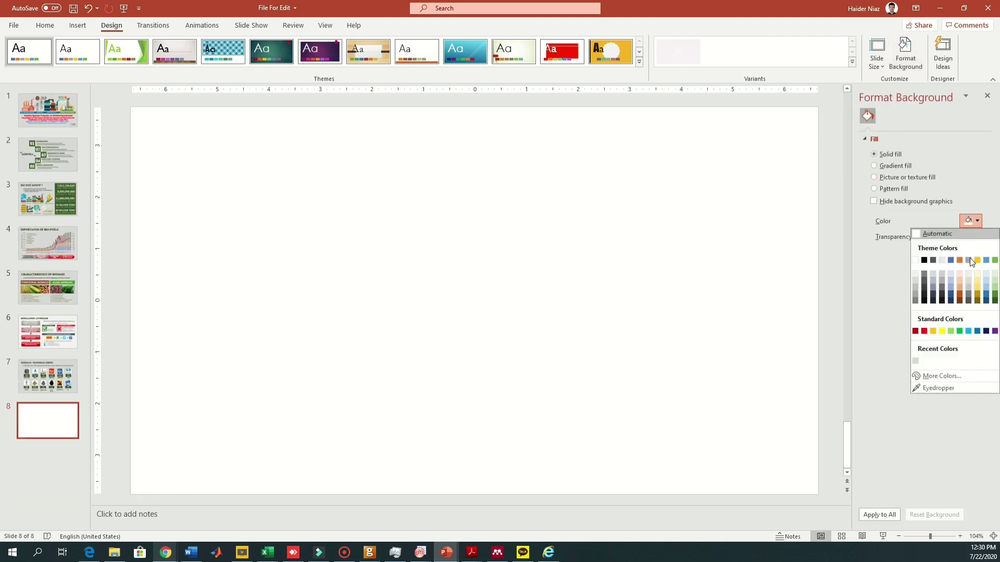
Step: Fill slide 8's background with a light grey theme colour
{"action": "left_click", "coordinate": [941, 389]}
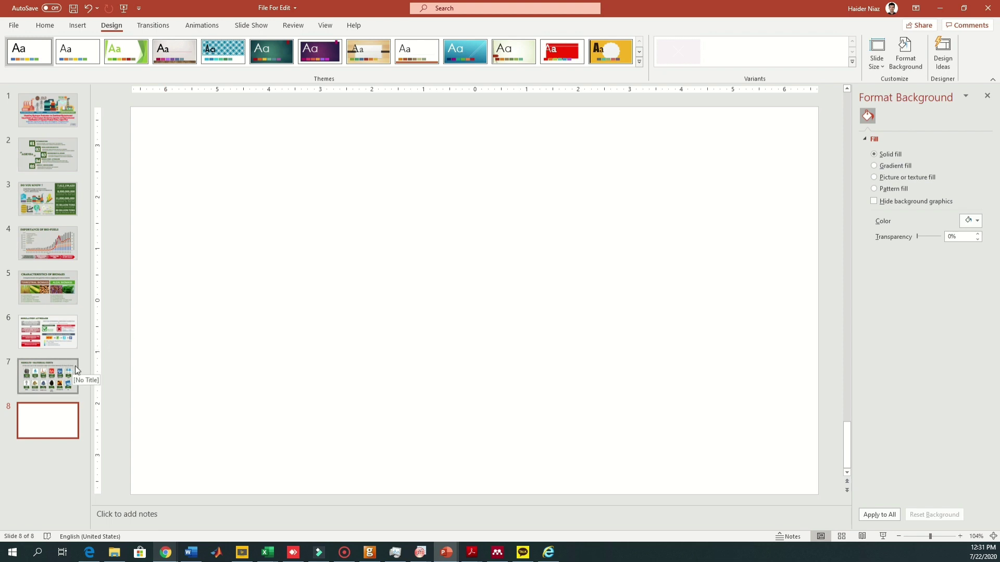
{"action": "left_click", "coordinate": [972, 221]}
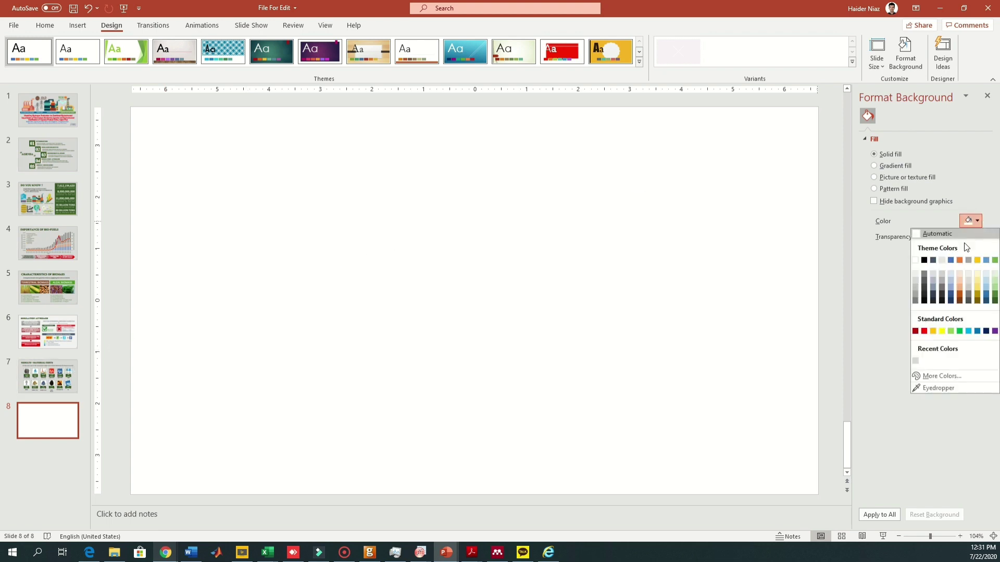
{"action": "left_click", "coordinate": [915, 284]}
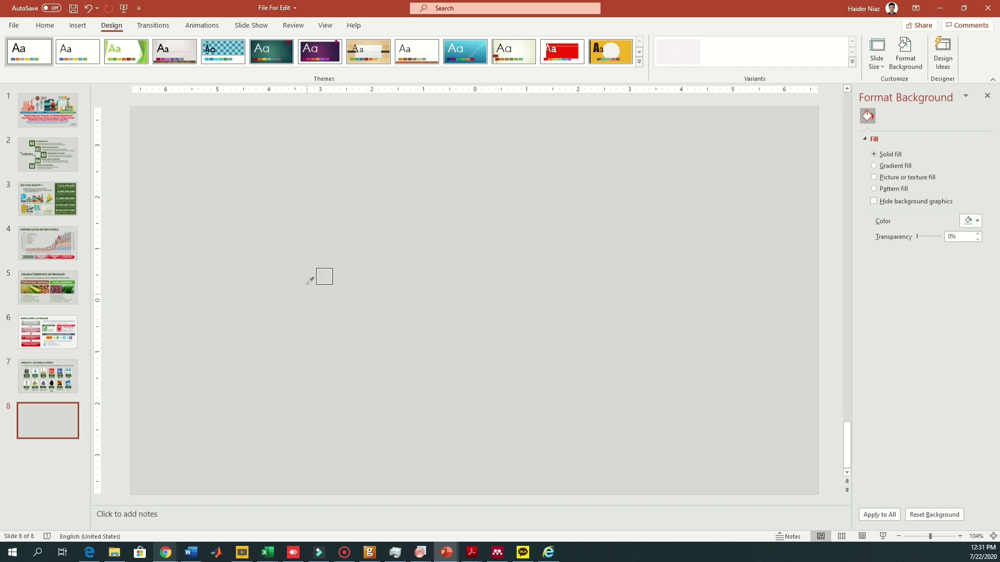
{"action": "left_click", "coordinate": [78, 26]}
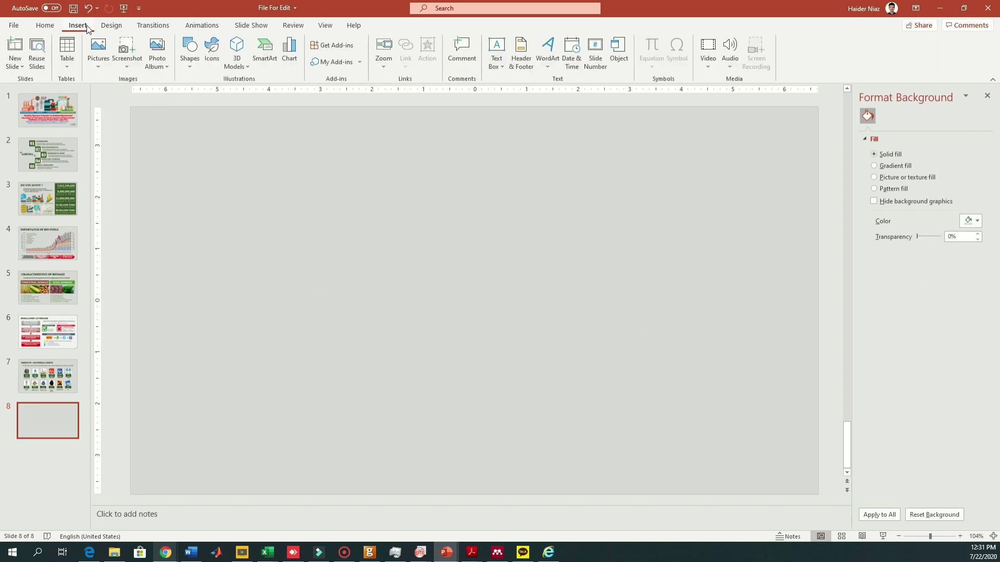
Step: Add a text box reading 'Questions are Welcomed' and enlarge it to 60 pt
{"action": "left_click", "coordinate": [497, 46]}
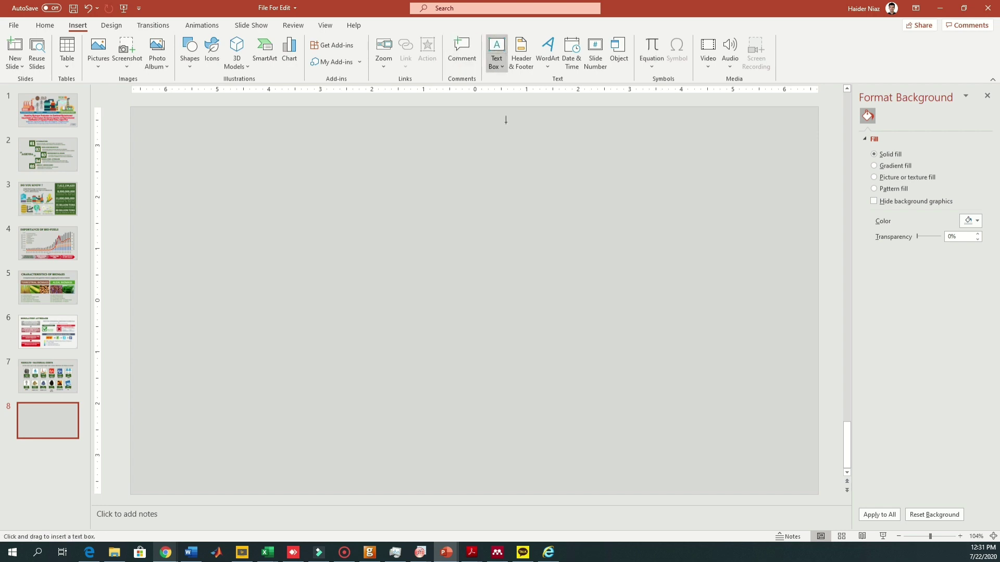
{"action": "left_click", "coordinate": [319, 219]}
{"action": "type", "text": "Que"}
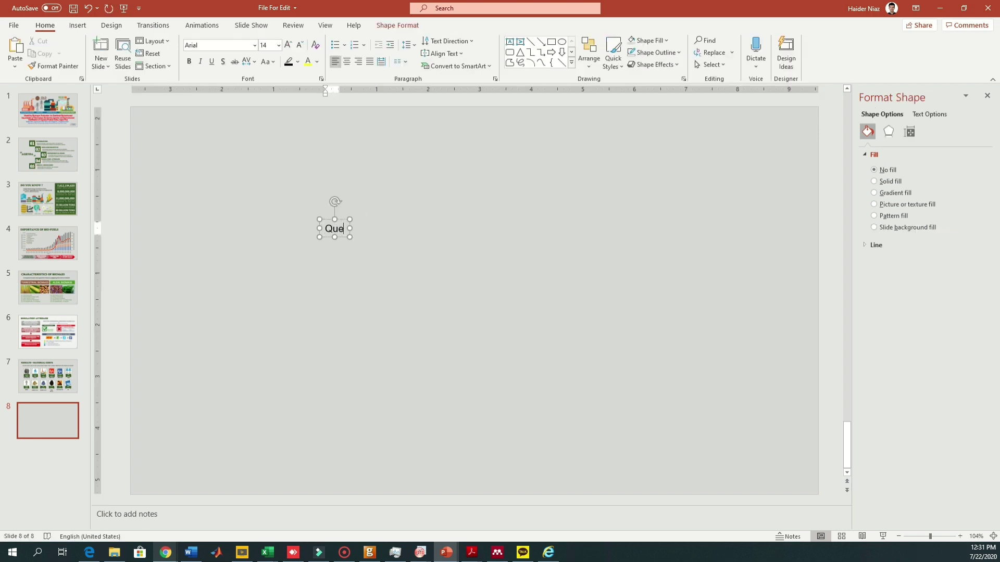
{"action": "type", "text": "stions are We"}
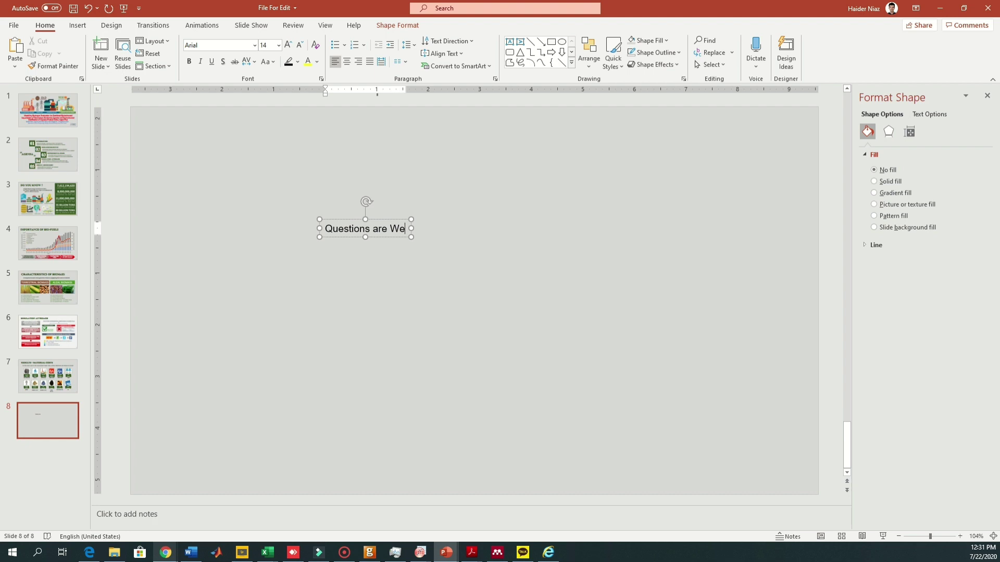
{"action": "type", "text": "lcomed"}
{"action": "key", "text": "ctrl+a"}
{"action": "key", "text": "ctrl+shift+period"}
{"action": "key", "text": "ctrl+shift+period"}
{"action": "key", "text": "ctrl+shift+period"}
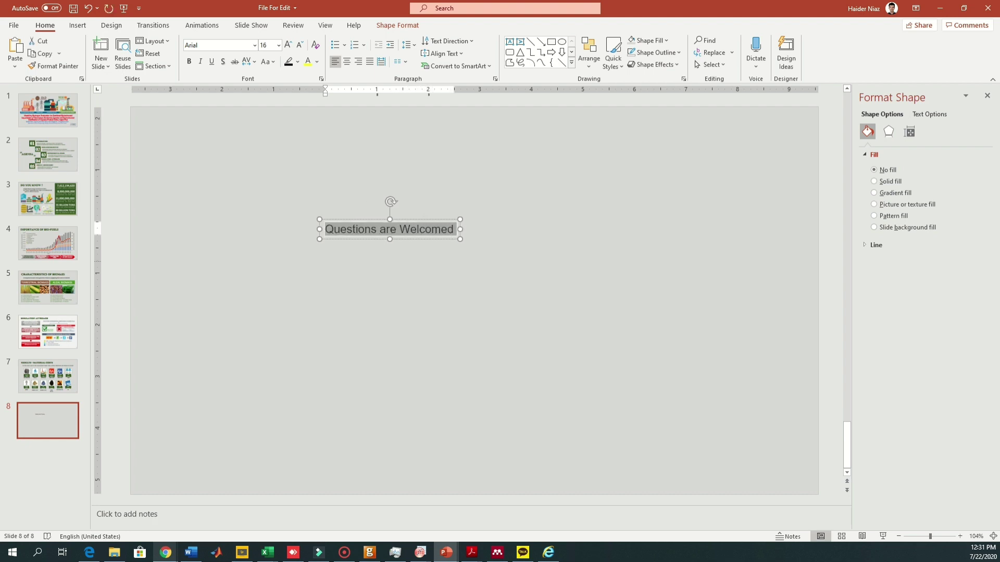
{"action": "key", "text": "ctrl+shift+period"}
{"action": "key", "text": "ctrl+shift+period"}
{"action": "key", "text": "ctrl+shift+period"}
{"action": "key", "text": "ctrl+shift+period"}
{"action": "key", "text": "ctrl+shift+period"}
{"action": "key", "text": "ctrl+shift+period"}
{"action": "key", "text": "ctrl+shift+period"}
{"action": "key", "text": "ctrl+shift+period"}
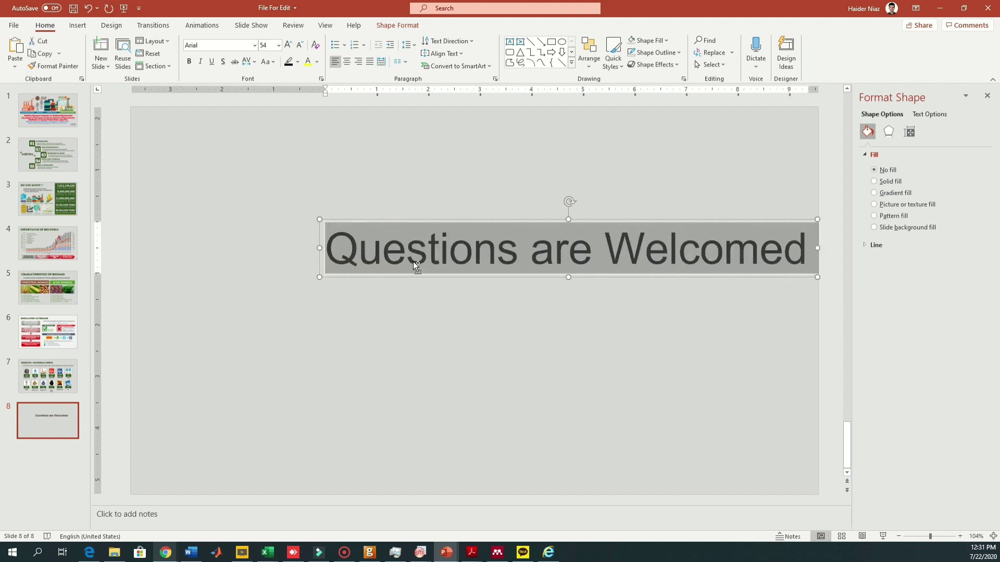
Step: Move the 'Questions are Welcomed' box to the centre of the slide
{"action": "left_click", "coordinate": [593, 265]}
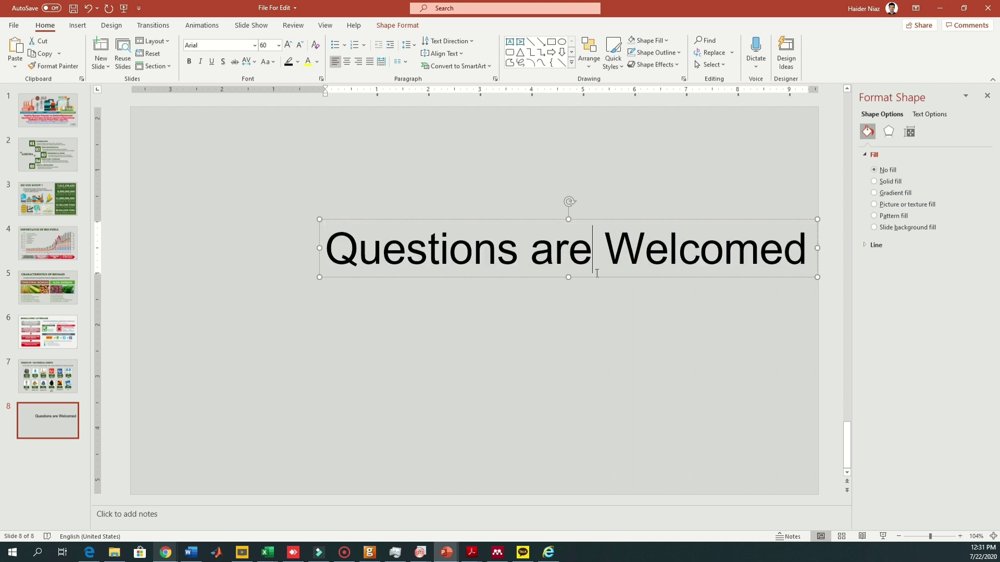
{"action": "left_click_drag", "start_coordinate": [605, 279], "coordinate": [526, 302]}
{"action": "left_click", "coordinate": [527, 273]}
{"action": "key", "text": "ctrl+a"}
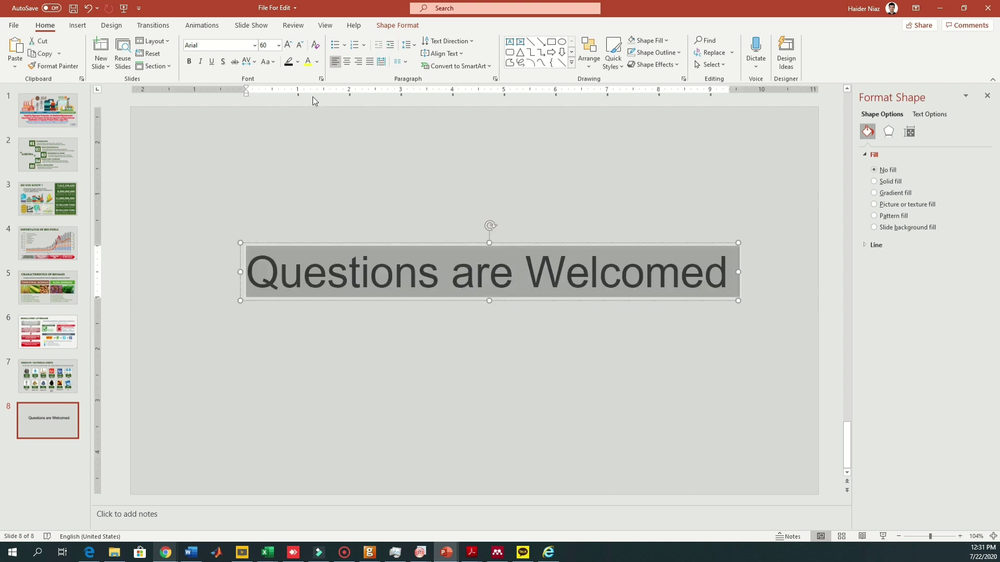
Step: Make the title uppercase, bold and blue
{"action": "left_click", "coordinate": [267, 61]}
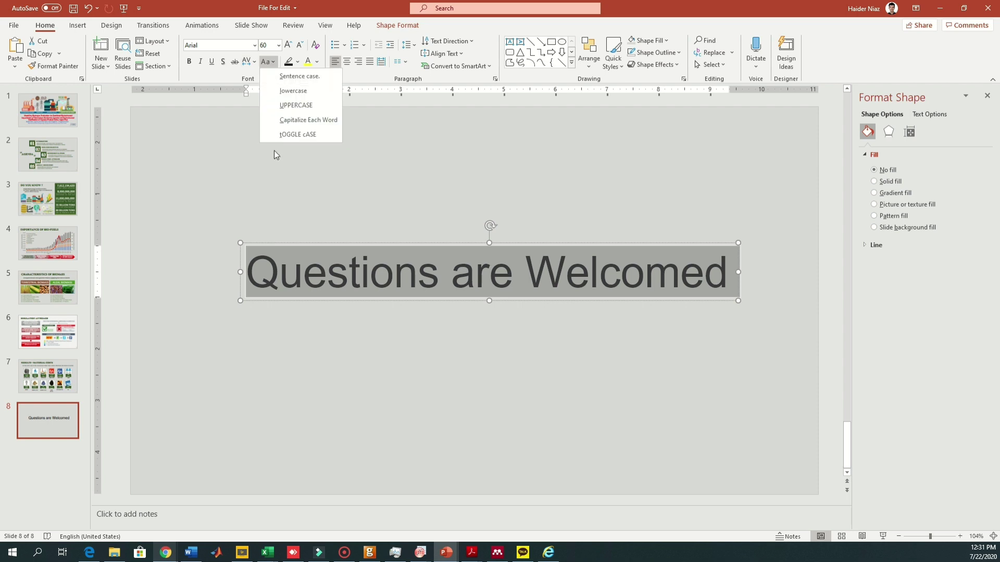
{"action": "left_click", "coordinate": [292, 104]}
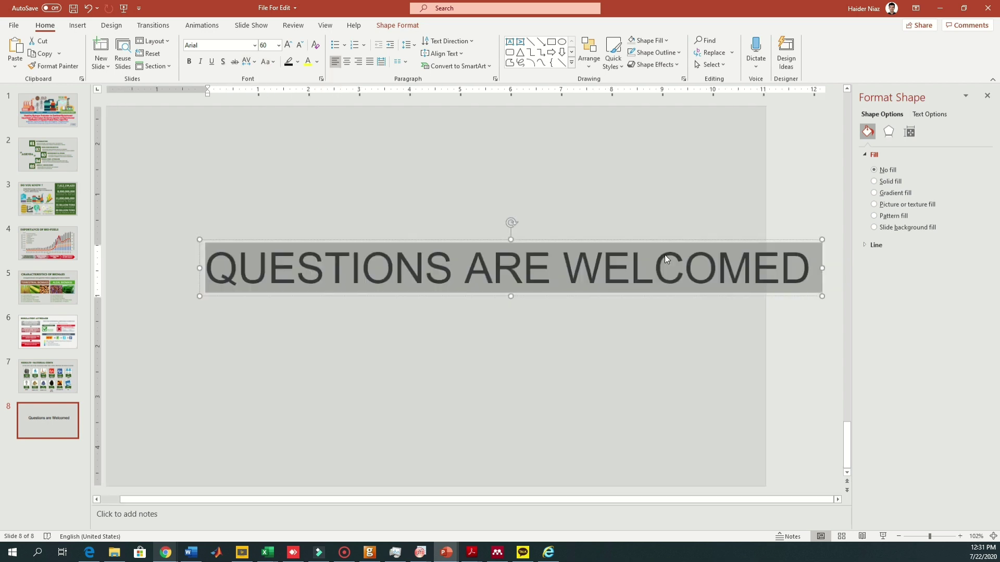
{"action": "left_click", "coordinate": [644, 296]}
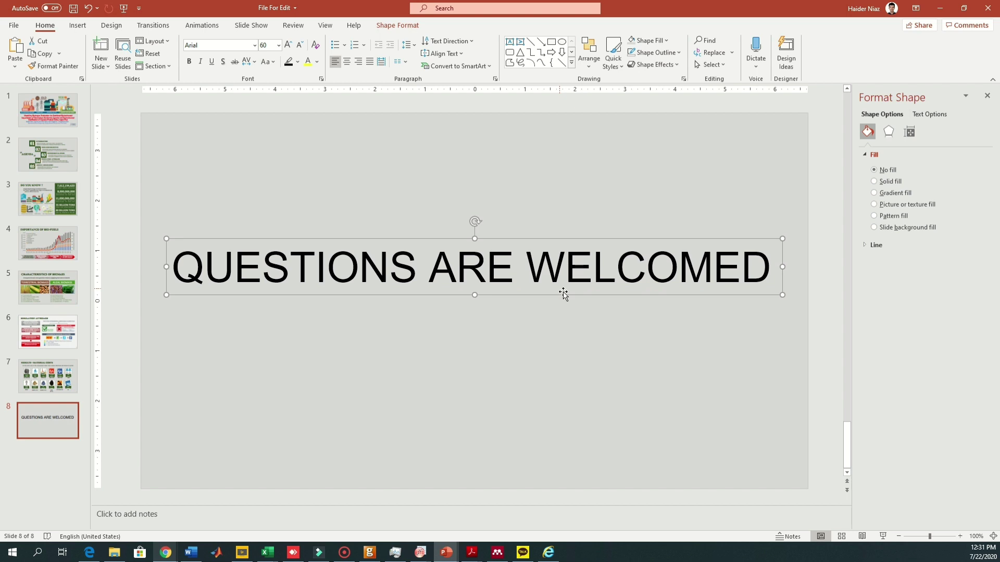
{"action": "triple_click", "coordinate": [598, 273]}
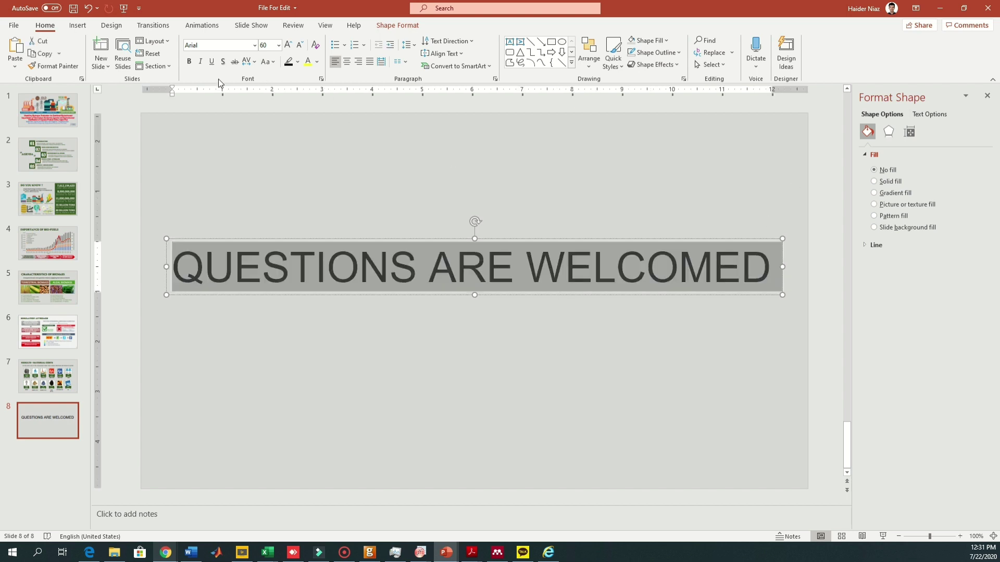
{"action": "left_click", "coordinate": [189, 62]}
{"action": "left_click", "coordinate": [316, 61]}
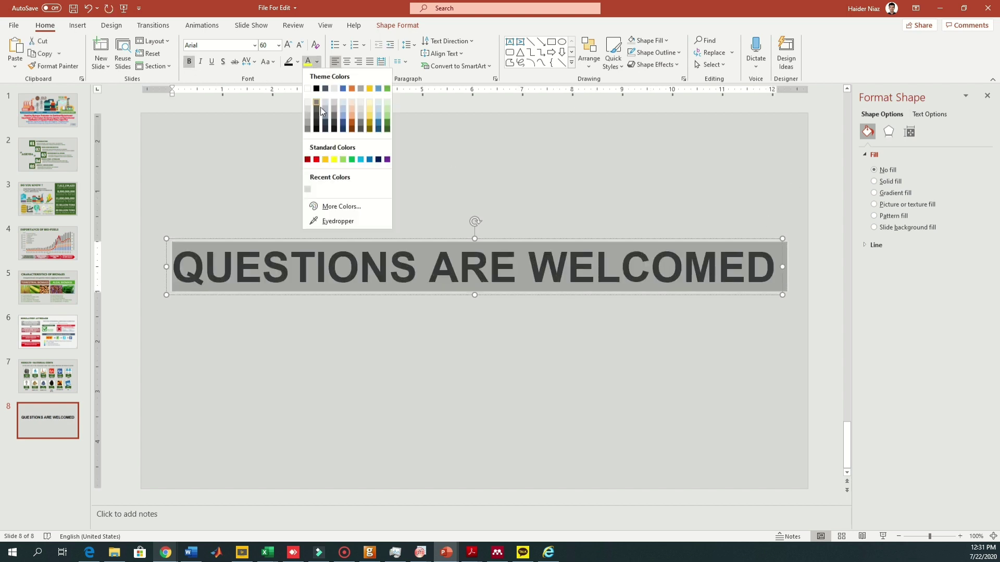
{"action": "left_click", "coordinate": [370, 160]}
Step: Lower the title slightly on the slide and close the Format Background pane
{"action": "left_click", "coordinate": [548, 309]}
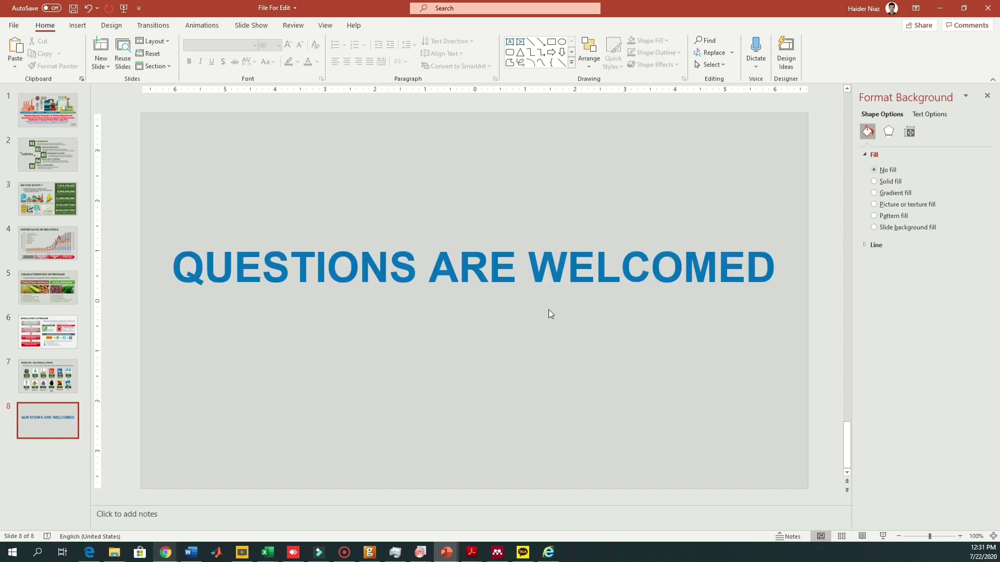
{"action": "left_click", "coordinate": [595, 279]}
{"action": "left_click_drag", "start_coordinate": [566, 297], "coordinate": [564, 333]}
{"action": "left_click", "coordinate": [585, 252]}
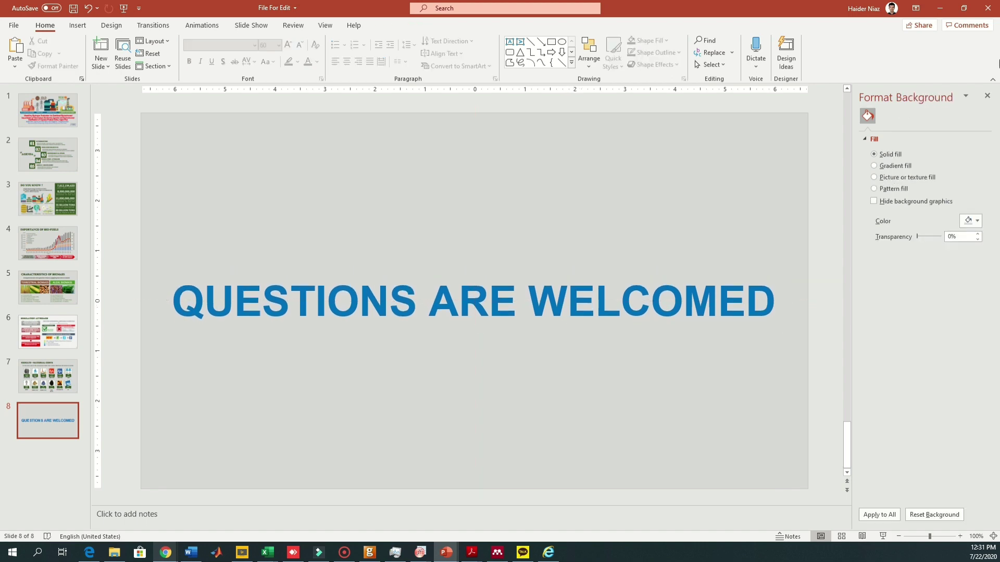
{"action": "left_click", "coordinate": [986, 97]}
{"action": "key", "text": "Home"}
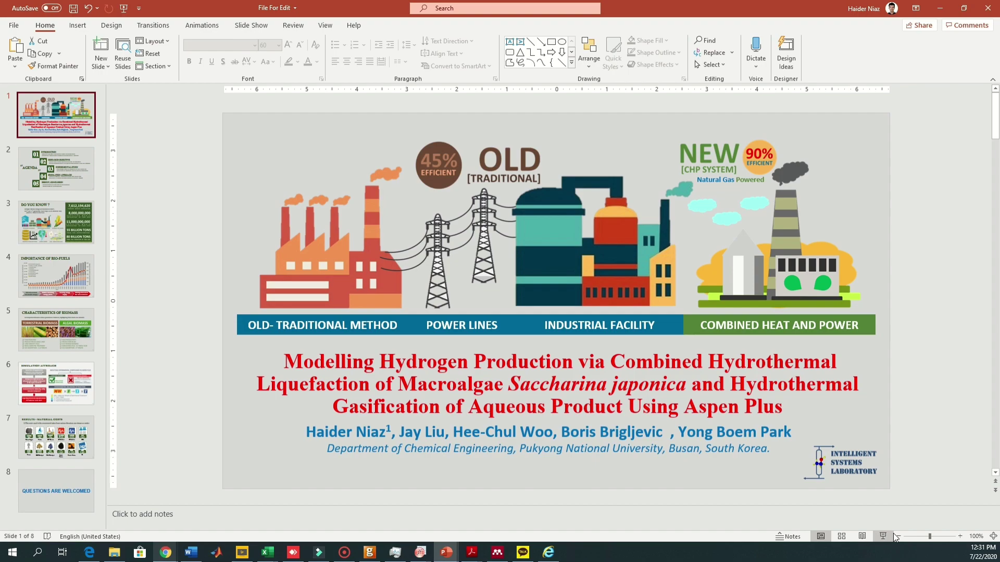
{"action": "left_click", "coordinate": [886, 533]}
{"action": "left_click", "coordinate": [954, 288]}
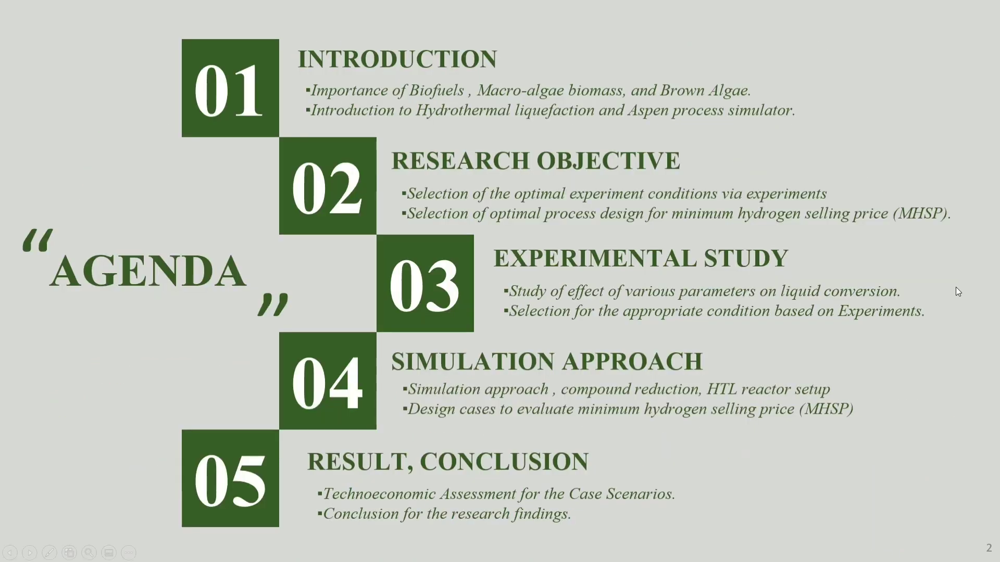
{"action": "left_click", "coordinate": [956, 289]}
{"action": "left_click", "coordinate": [956, 289]}
{"action": "left_click", "coordinate": [957, 289]}
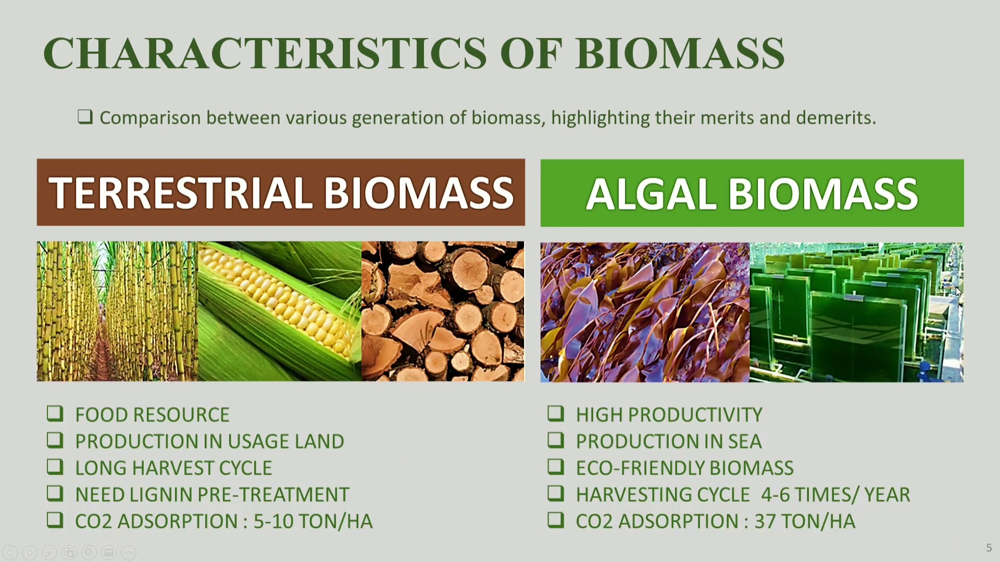
{"action": "left_click", "coordinate": [957, 288]}
{"action": "left_click", "coordinate": [955, 286]}
{"action": "left_click", "coordinate": [955, 287]}
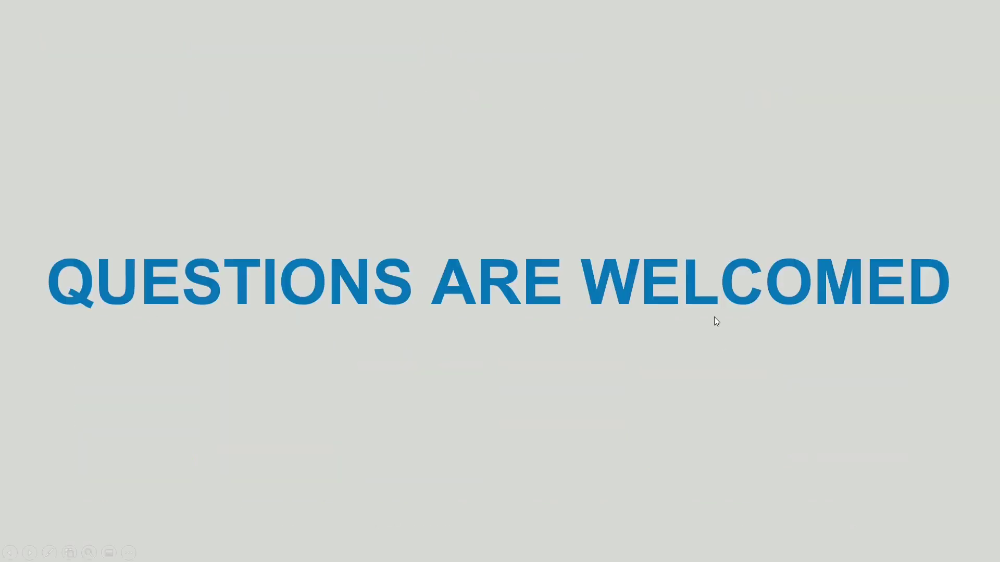
{"action": "key", "text": "Left"}
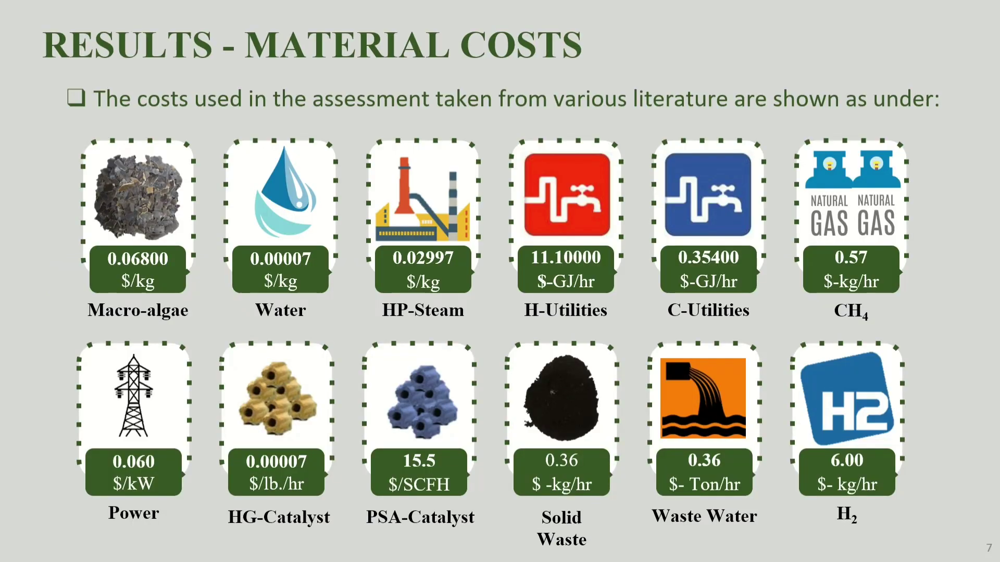
{"action": "key", "text": "Left"}
{"action": "key", "text": "Left"}
{"action": "key", "text": "Left"}
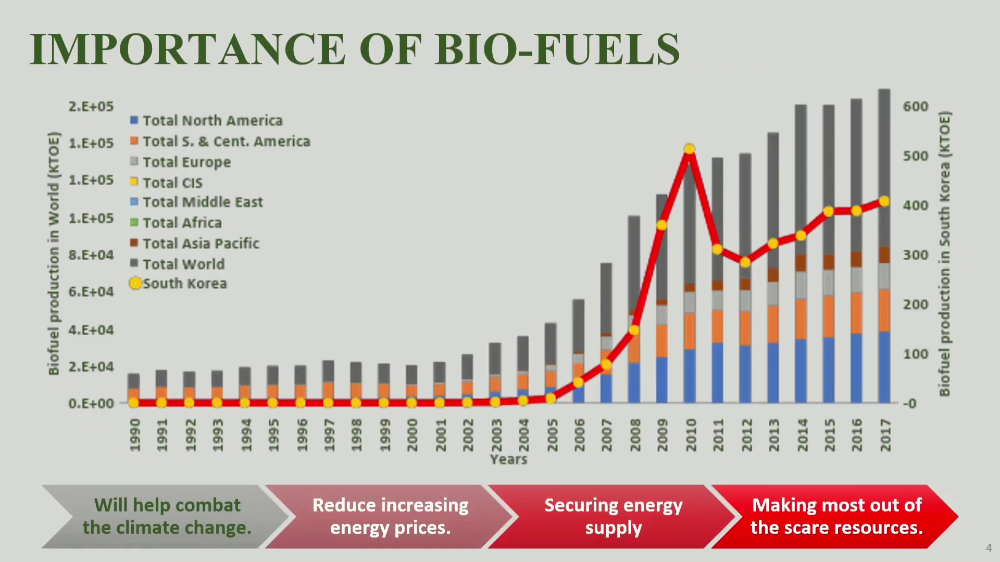
{"action": "key", "text": "Left"}
{"action": "key", "text": "Right"}
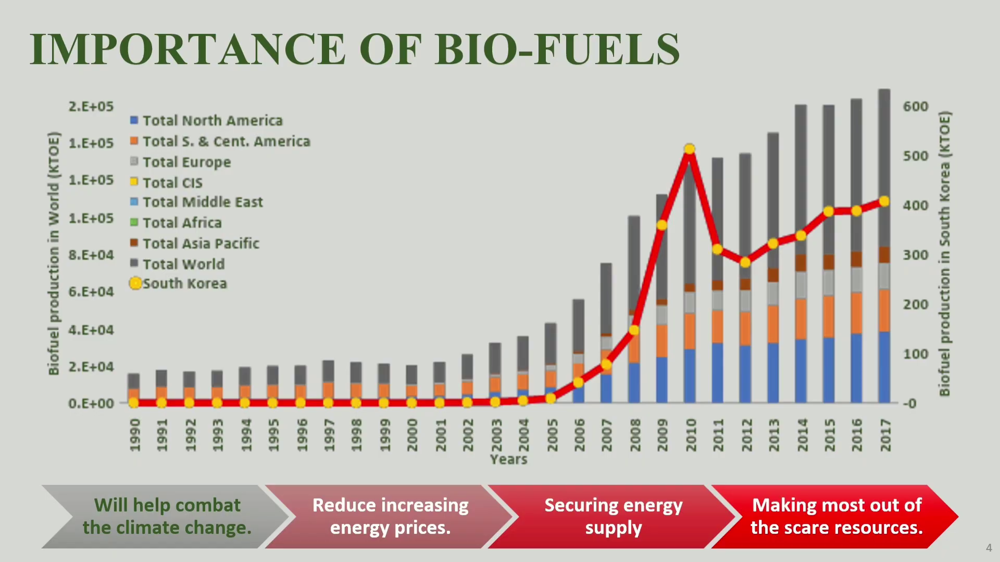
{"action": "key", "text": "Left"}
{"action": "key", "text": "Left"}
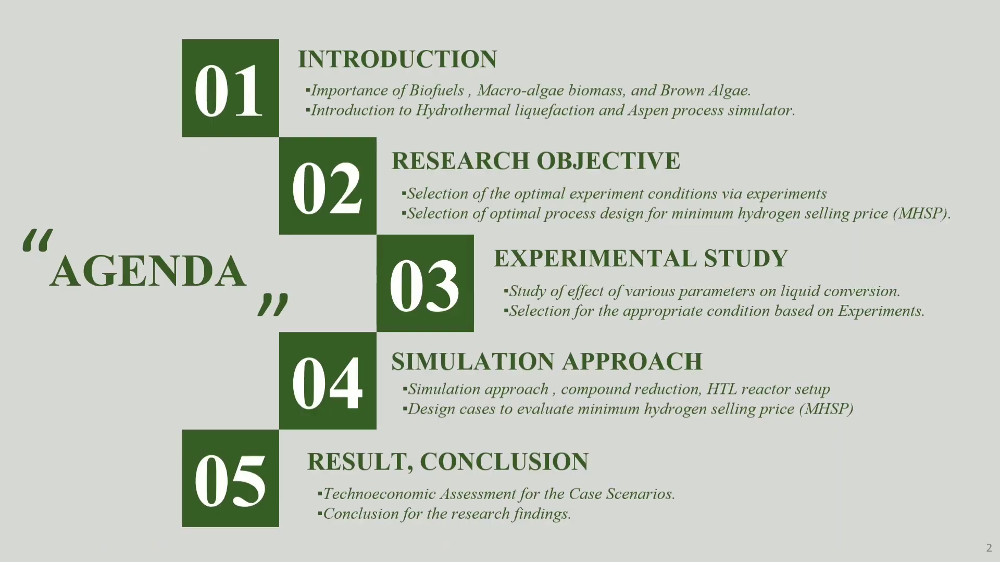
{"action": "key", "text": "Right"}
{"action": "key", "text": "Right"}
{"action": "key", "text": "Right"}
{"action": "key", "text": "Right"}
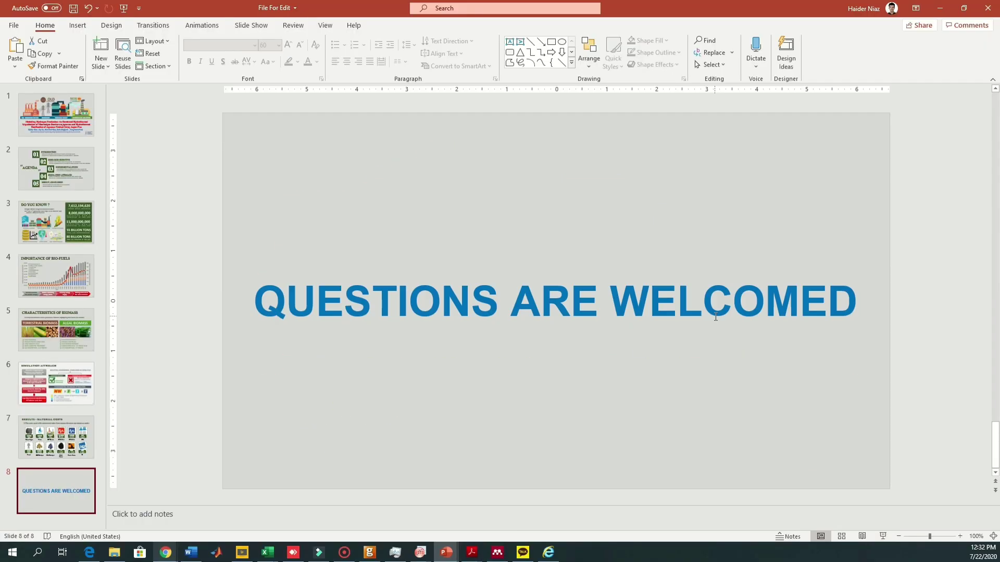
Step: Narrow the title box, move it to the upper left, and set it in Agency FB
{"action": "left_click", "coordinate": [532, 285]}
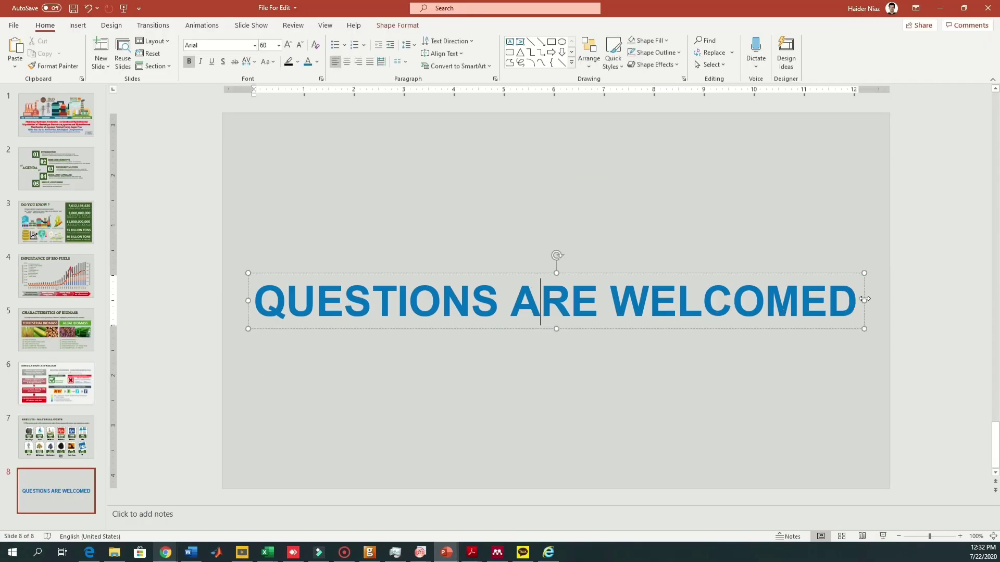
{"action": "left_click_drag", "start_coordinate": [864, 300], "coordinate": [633, 301]}
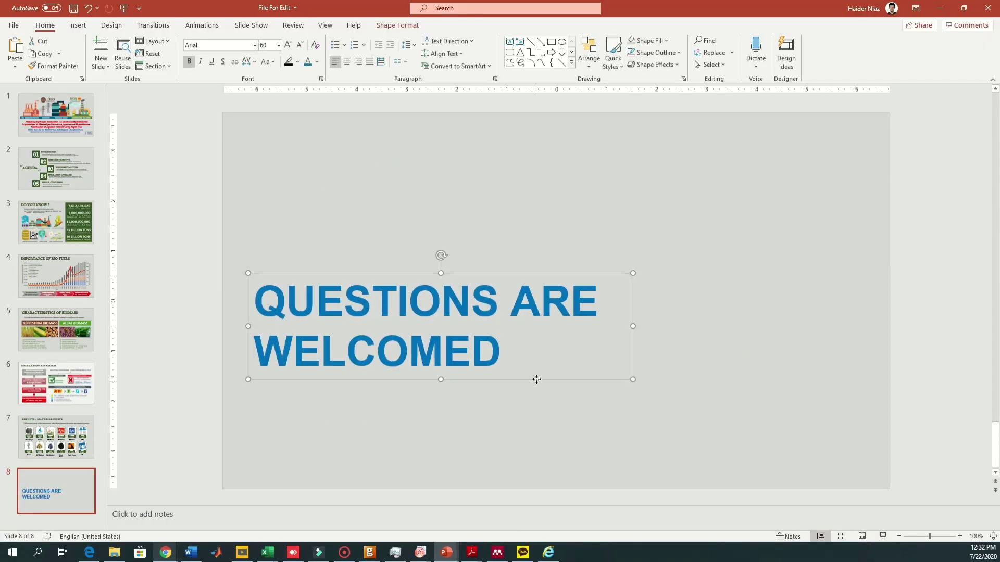
{"action": "left_click_drag", "start_coordinate": [536, 380], "coordinate": [529, 247]}
{"action": "left_click", "coordinate": [466, 217]}
{"action": "key", "text": "ctrl+a"}
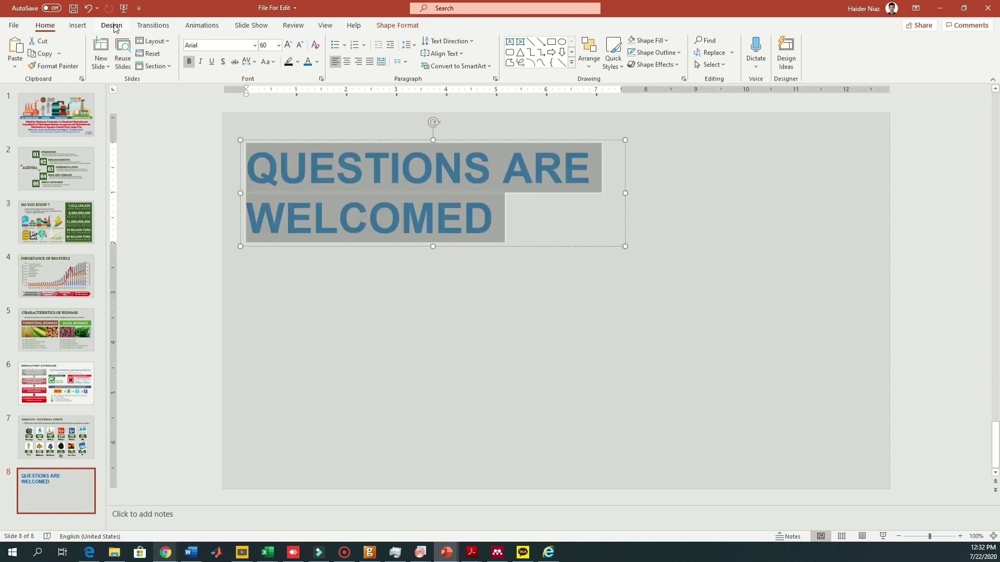
{"action": "left_click", "coordinate": [255, 46]}
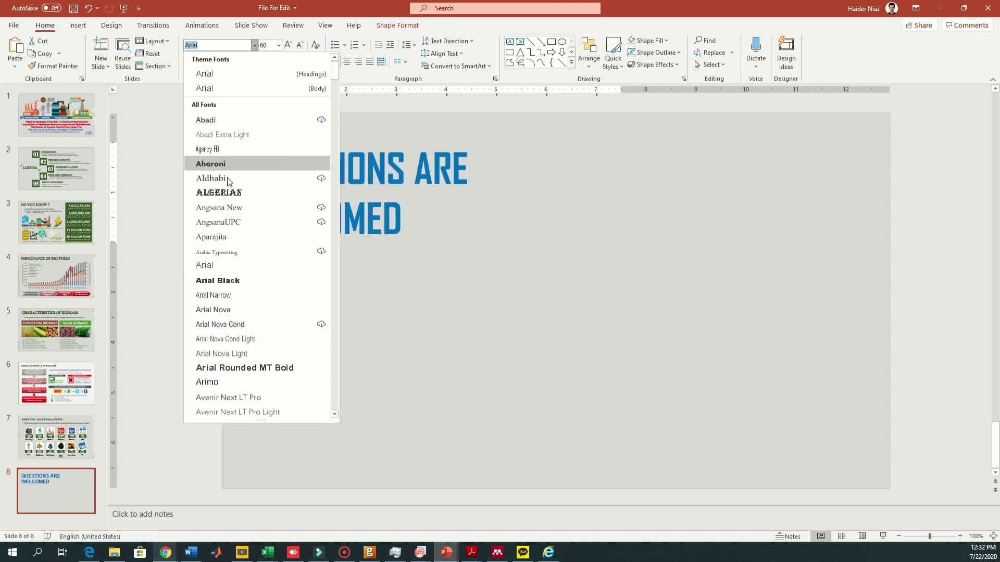
{"action": "left_click", "coordinate": [229, 149]}
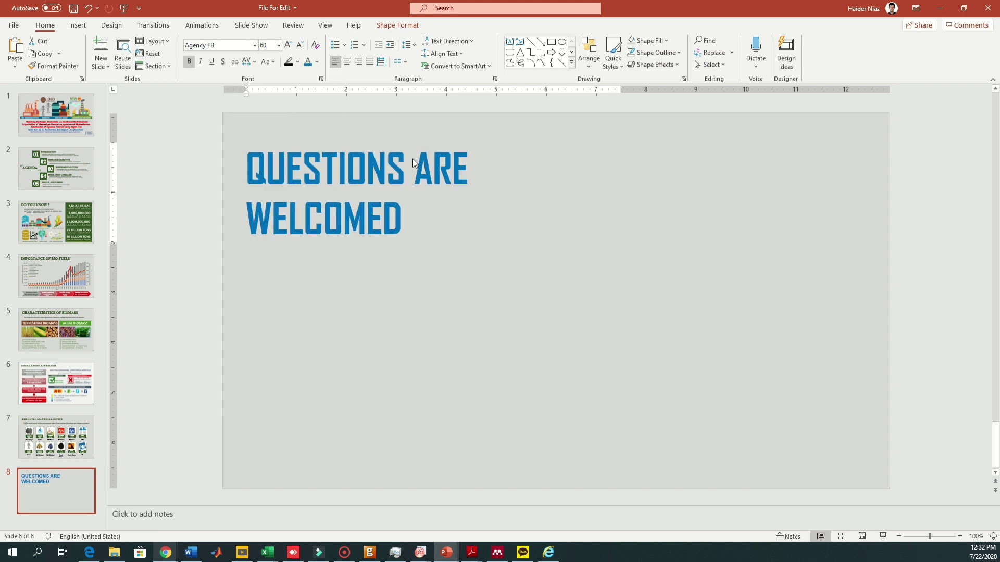
Step: Cut 'ARE WELCOMED' from the title, leaving only QUESTIONS
{"action": "left_click", "coordinate": [429, 218]}
{"action": "left_click_drag", "start_coordinate": [414, 167], "coordinate": [421, 221]}
{"action": "key", "text": "ctrl+c"}
{"action": "key", "text": "BackSpace"}
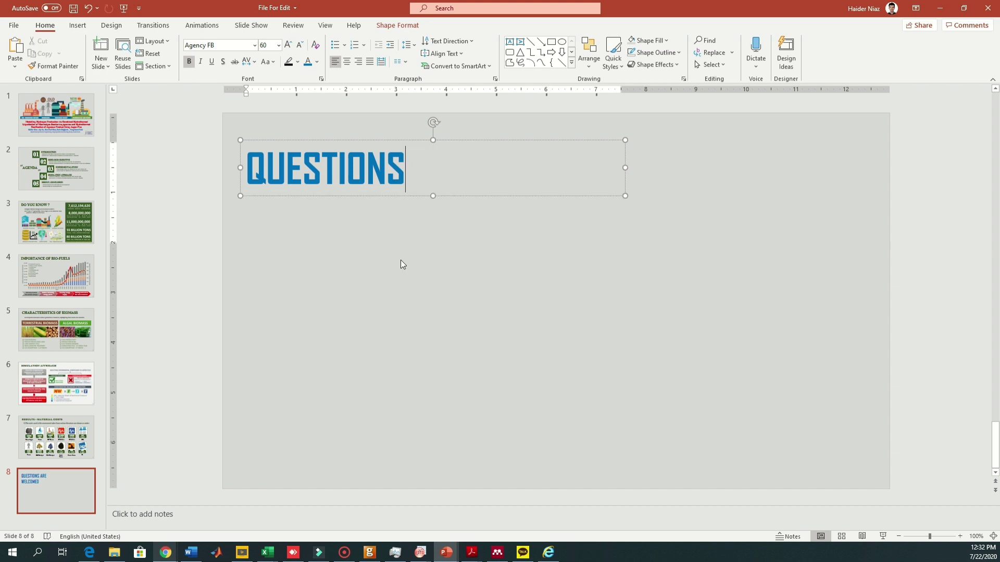
Step: Paste 'ARE WELCOMED' as its own narrow text box beneath QUESTIONS
{"action": "left_click", "coordinate": [401, 260]}
{"action": "key", "text": "ctrl+v"}
{"action": "left_click_drag", "start_coordinate": [501, 297], "coordinate": [359, 188]}
{"action": "left_click", "coordinate": [374, 230]}
{"action": "left_click", "coordinate": [307, 199]}
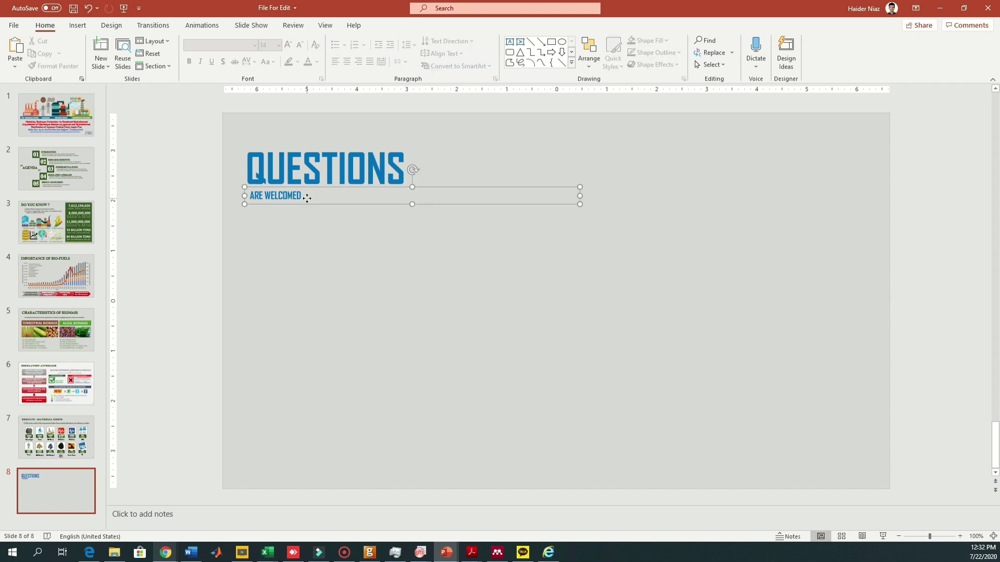
{"action": "left_click_drag", "start_coordinate": [583, 197], "coordinate": [405, 196]}
{"action": "left_click", "coordinate": [438, 257]}
Step: Move the QUESTIONS and ARE WELCOMED boxes together slightly up and left
{"action": "left_click", "coordinate": [323, 197]}
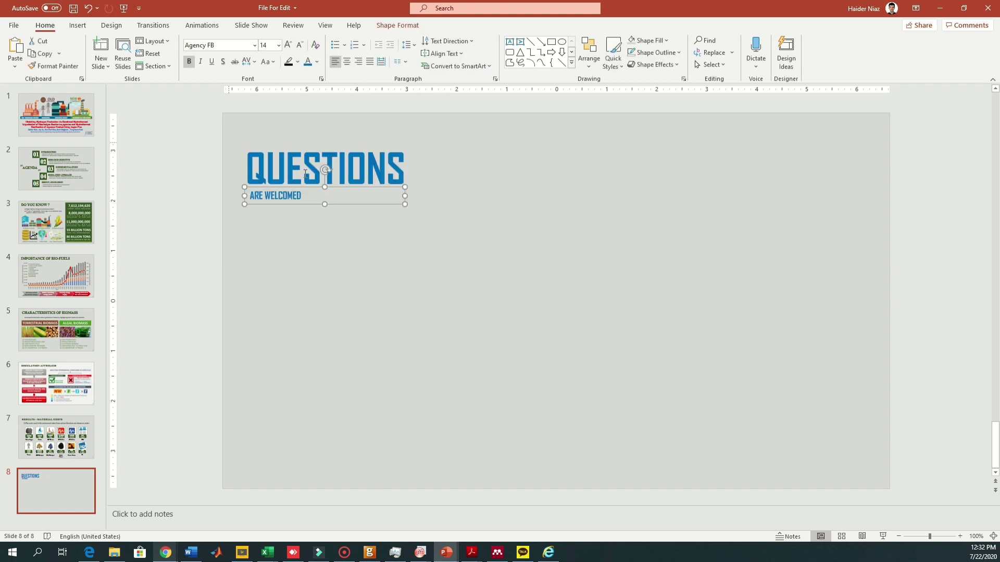
{"action": "left_click", "coordinate": [341, 174], "text": "shift"}
{"action": "left_click_drag", "start_coordinate": [350, 183], "coordinate": [346, 169]}
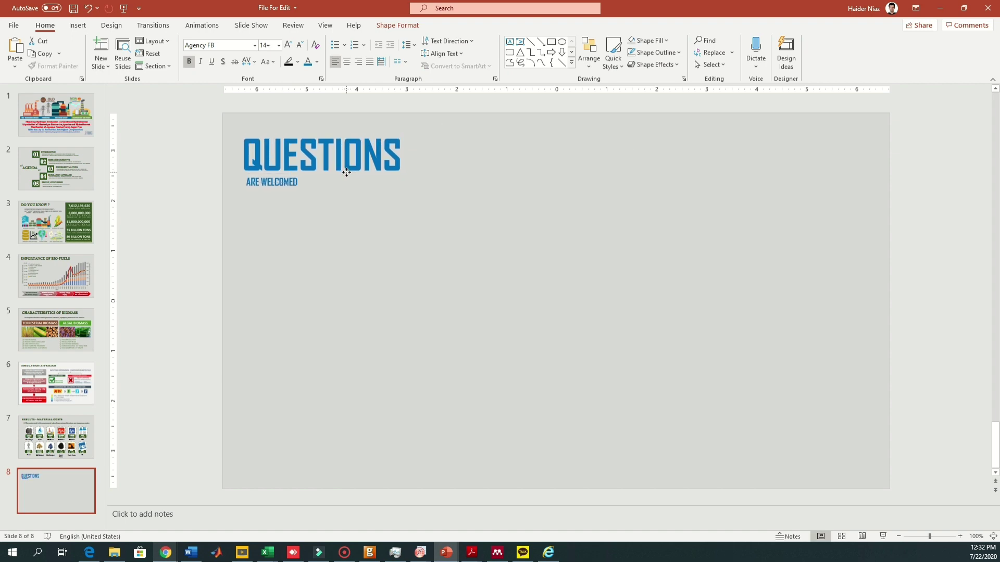
{"action": "left_click", "coordinate": [355, 235]}
{"action": "left_click_drag", "start_coordinate": [67, 121], "coordinate": [45, 509]}
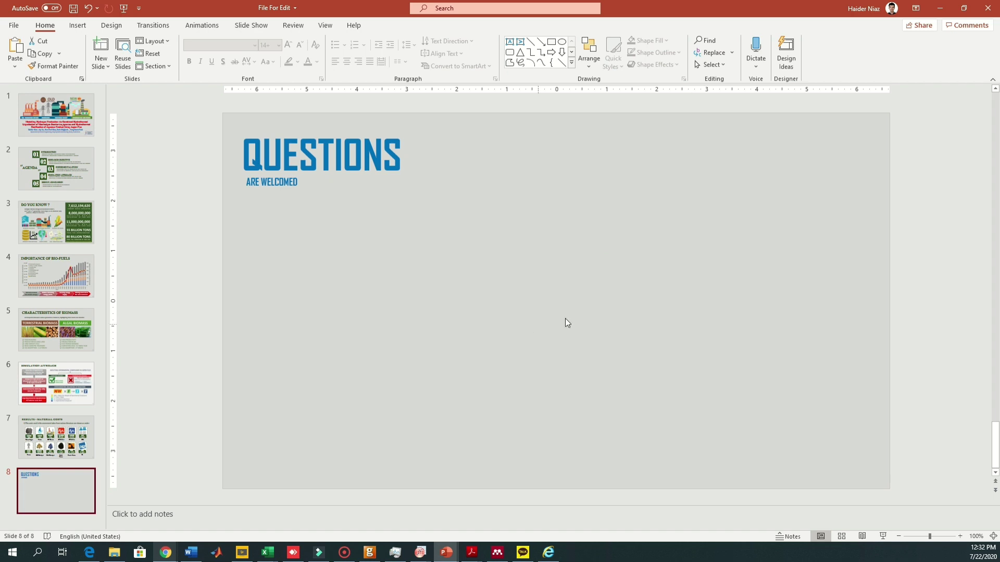
{"action": "left_click", "coordinate": [14, 26]}
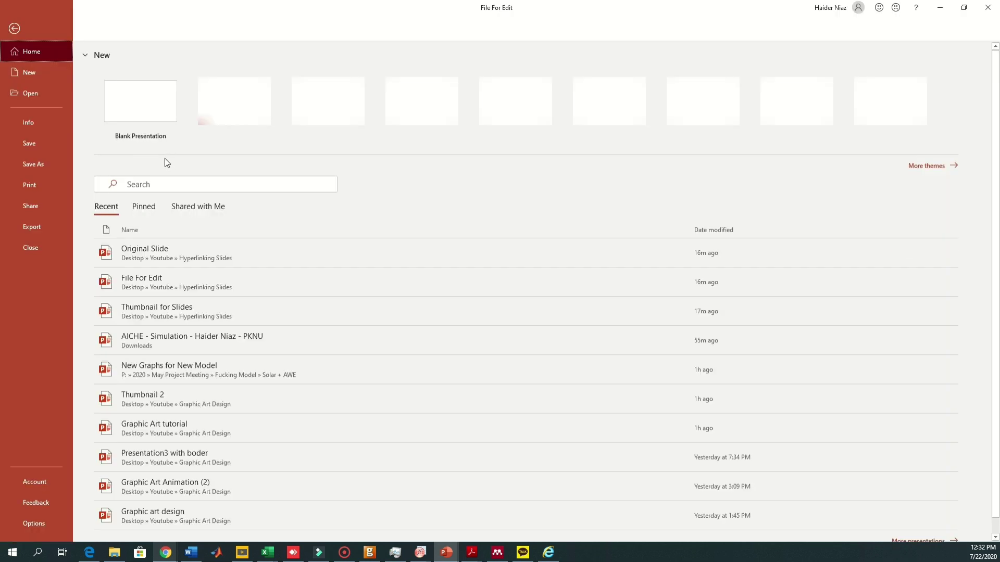
Step: Create a new 'Editing Images' folder inside Hyperlinking Slides from the Save As dialog
{"action": "left_click", "coordinate": [33, 164]}
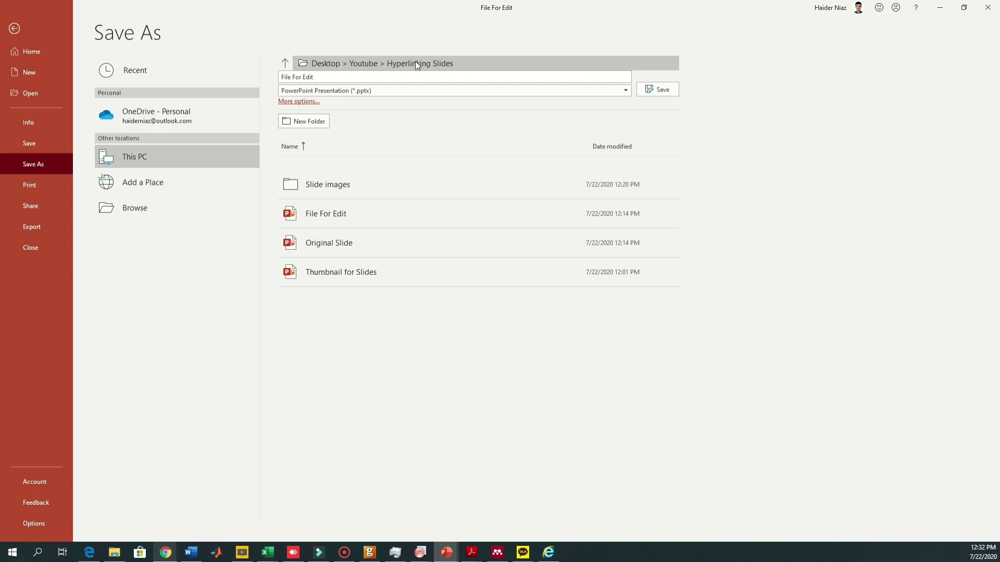
{"action": "left_click", "coordinate": [318, 127]}
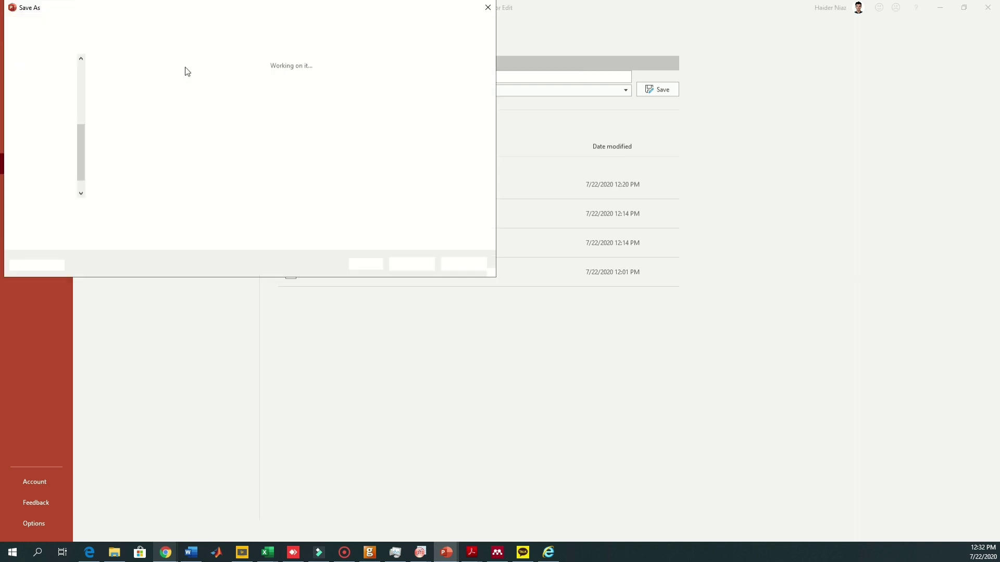
{"action": "left_click", "coordinate": [80, 46]}
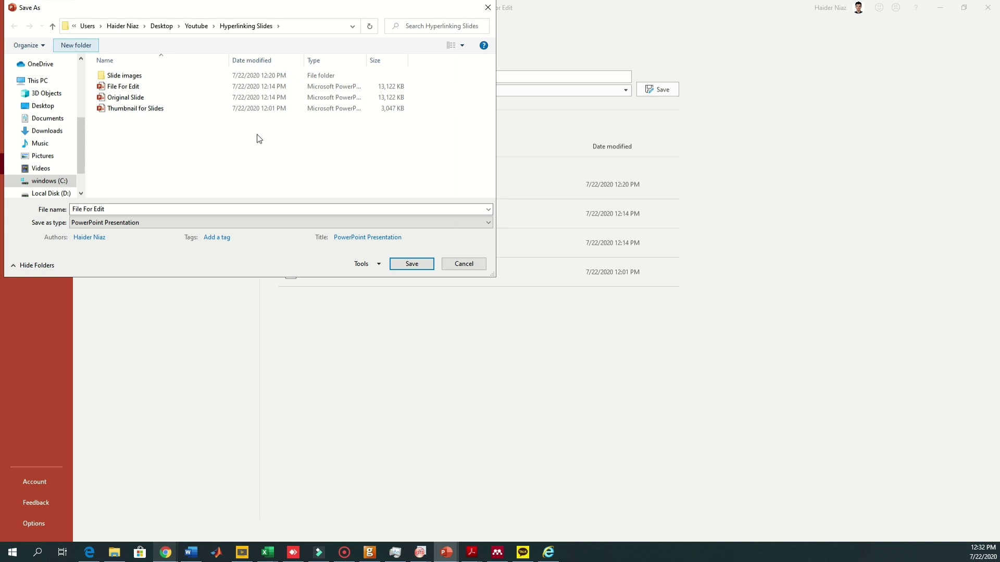
{"action": "type", "text": "Editi"}
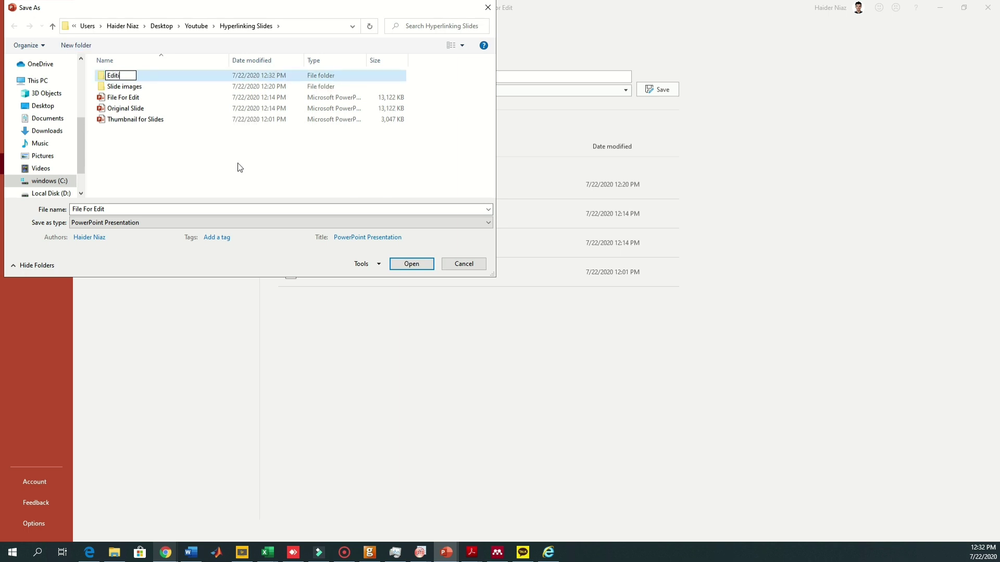
{"action": "type", "text": "ng Images"}
{"action": "key", "text": "Return"}
{"action": "key", "text": "Return"}
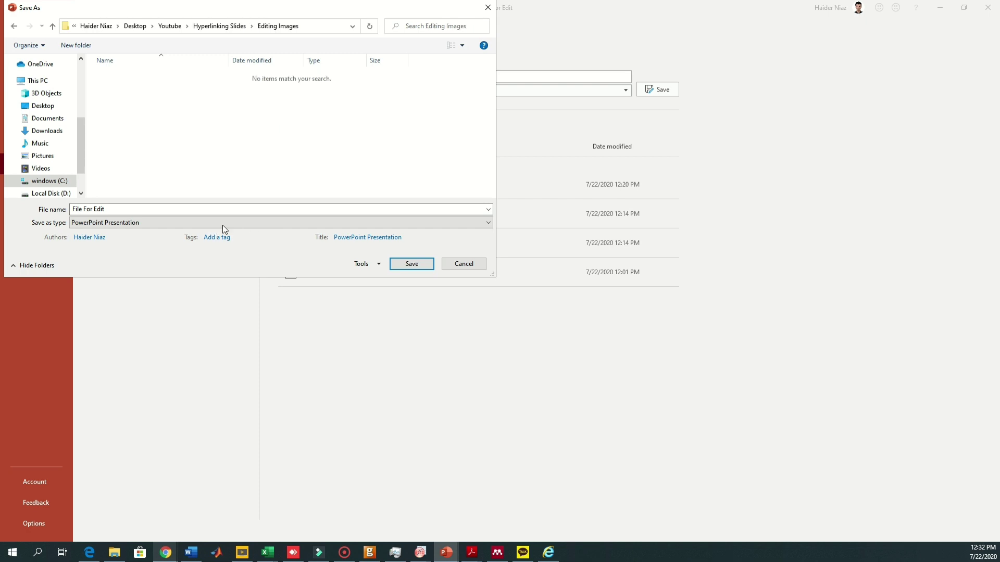
Step: Export all slides as PNG images into the Editing Images folder
{"action": "left_click", "coordinate": [229, 222]}
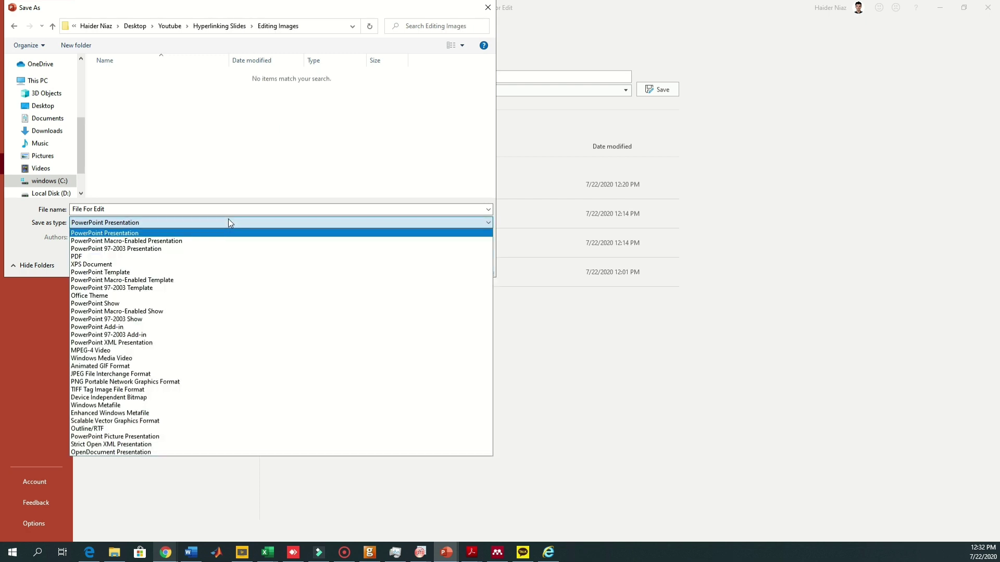
{"action": "left_click", "coordinate": [159, 382]}
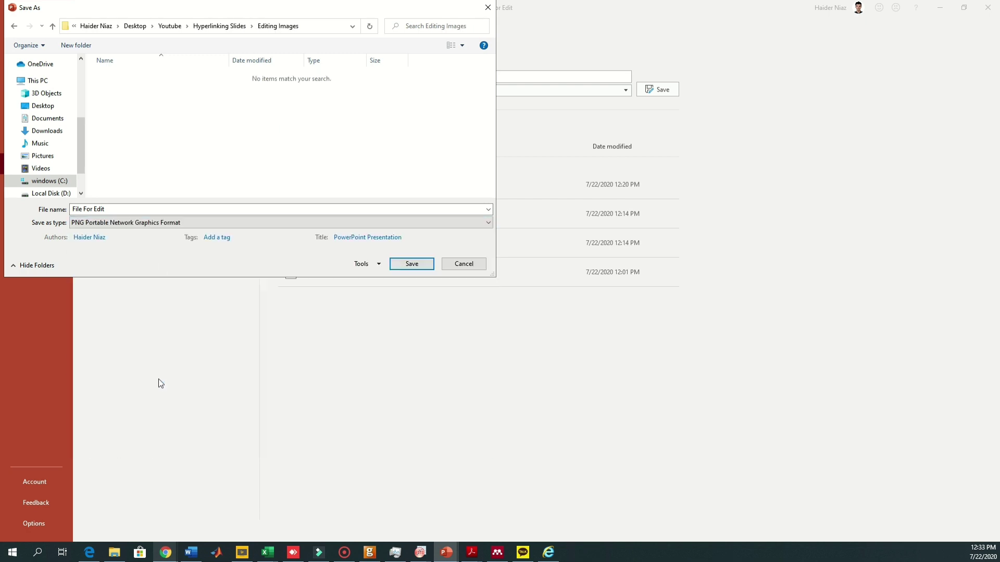
{"action": "left_click", "coordinate": [411, 264]}
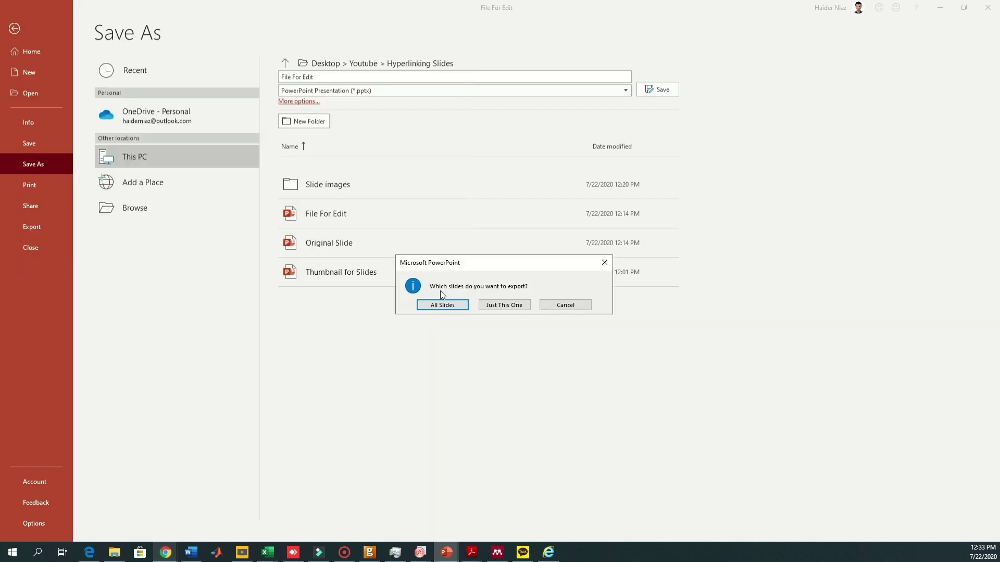
{"action": "left_click", "coordinate": [462, 307]}
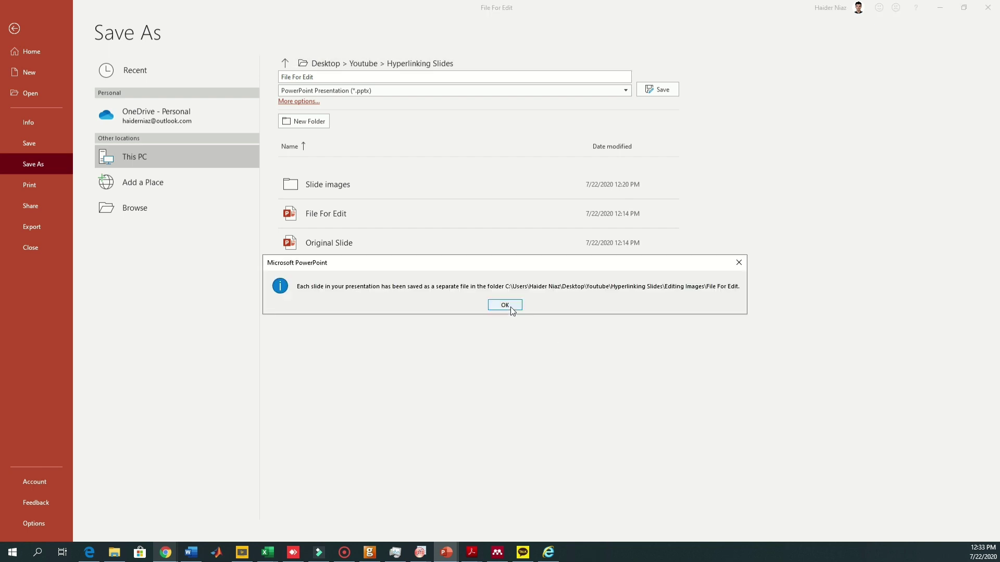
{"action": "left_click", "coordinate": [509, 307]}
Step: Insert the eight PNGs (Slide1–Slide8) from Editing Images > File For Edit onto slide 8
{"action": "left_click", "coordinate": [501, 226]}
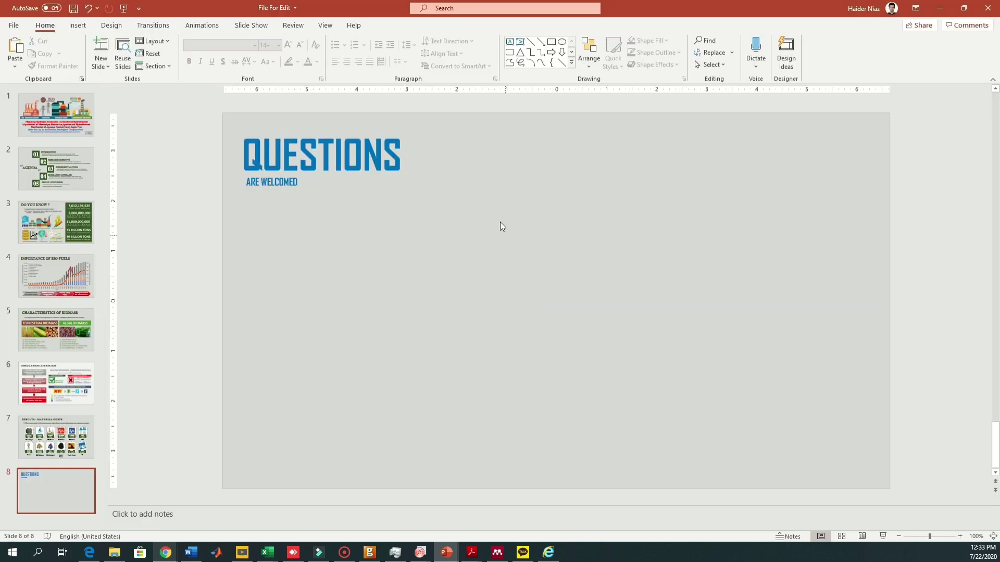
{"action": "left_click", "coordinate": [78, 27]}
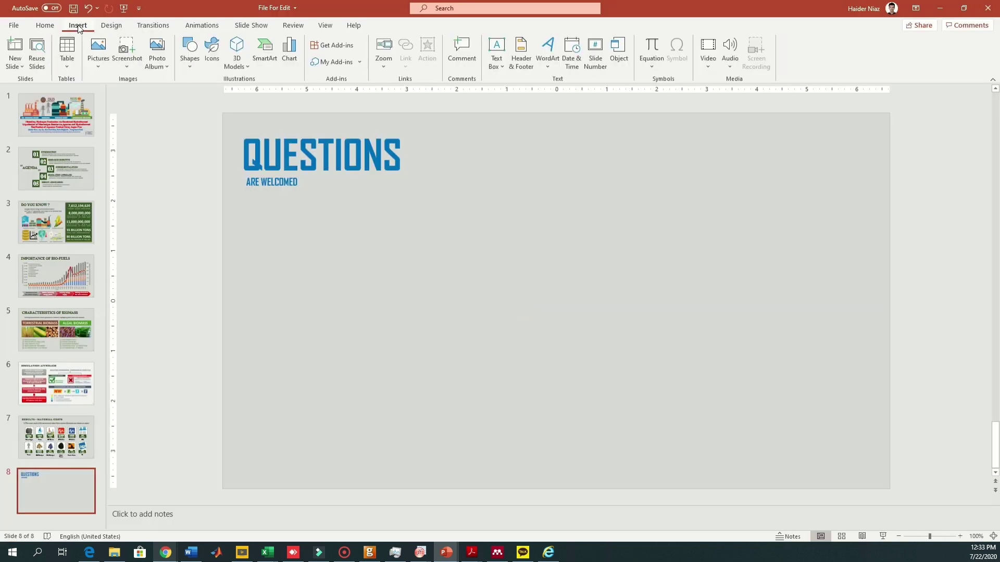
{"action": "left_click", "coordinate": [97, 60]}
{"action": "left_click", "coordinate": [117, 96]}
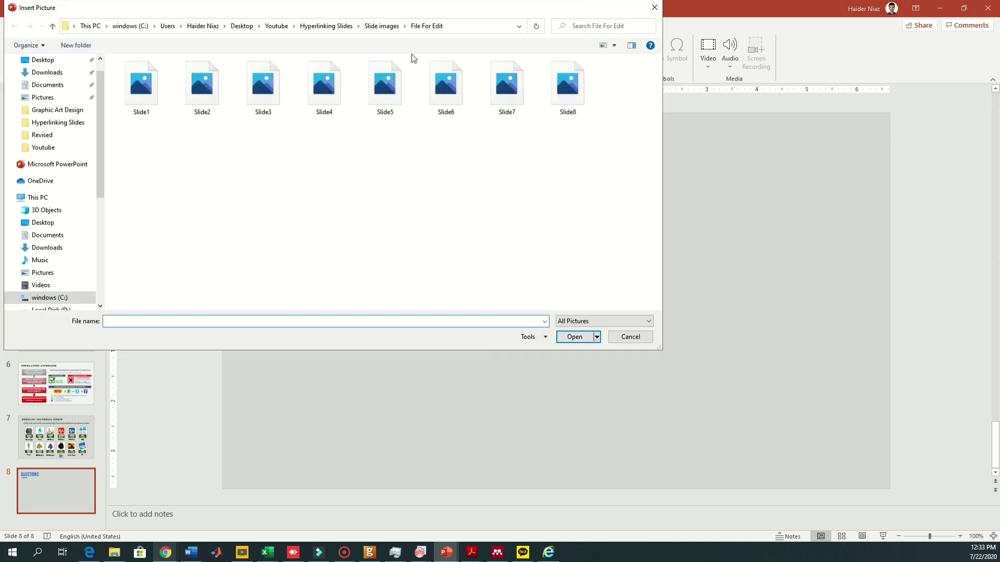
{"action": "left_click", "coordinate": [336, 26]}
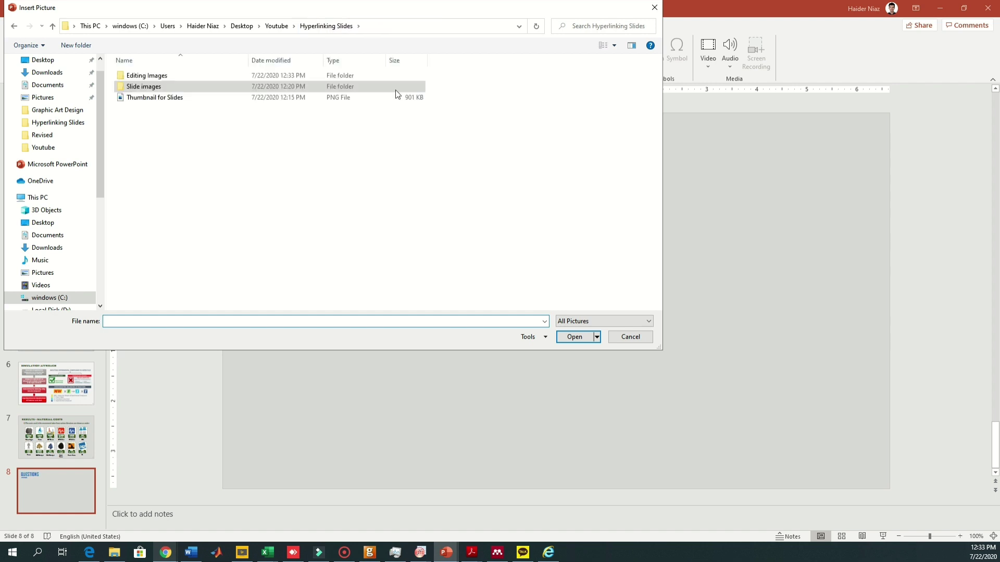
{"action": "double_click", "coordinate": [173, 76]}
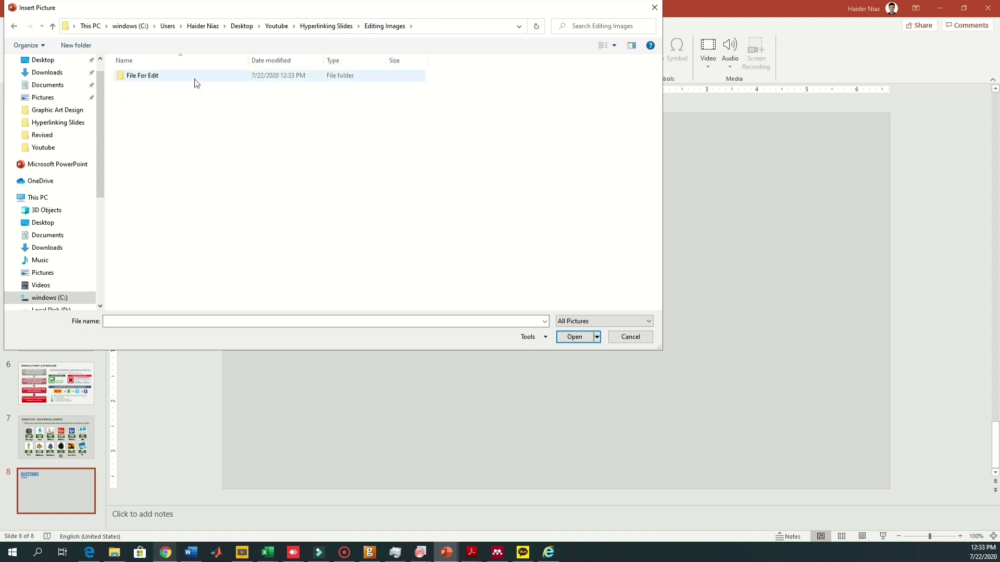
{"action": "double_click", "coordinate": [194, 76]}
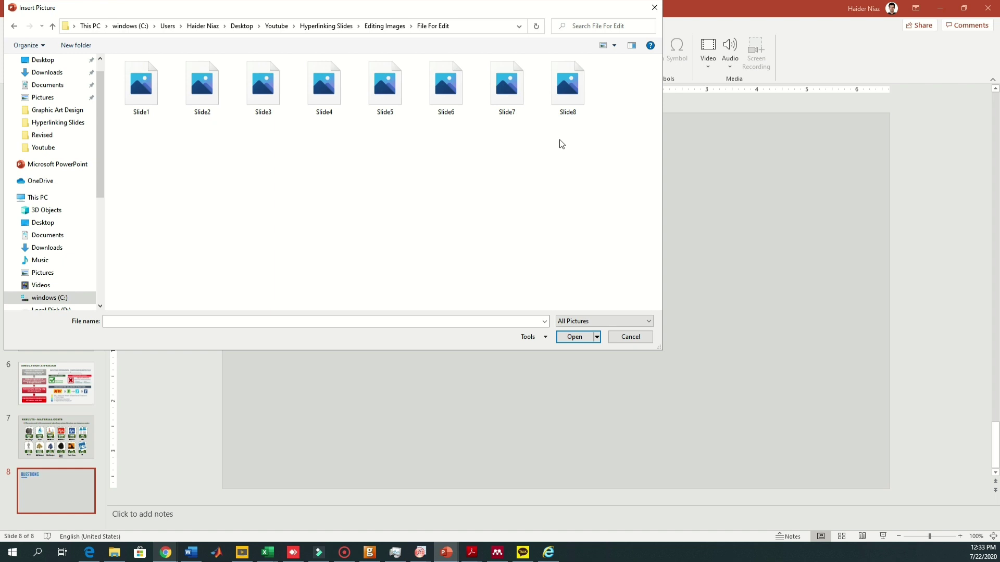
{"action": "left_click_drag", "start_coordinate": [474, 125], "coordinate": [126, 59]}
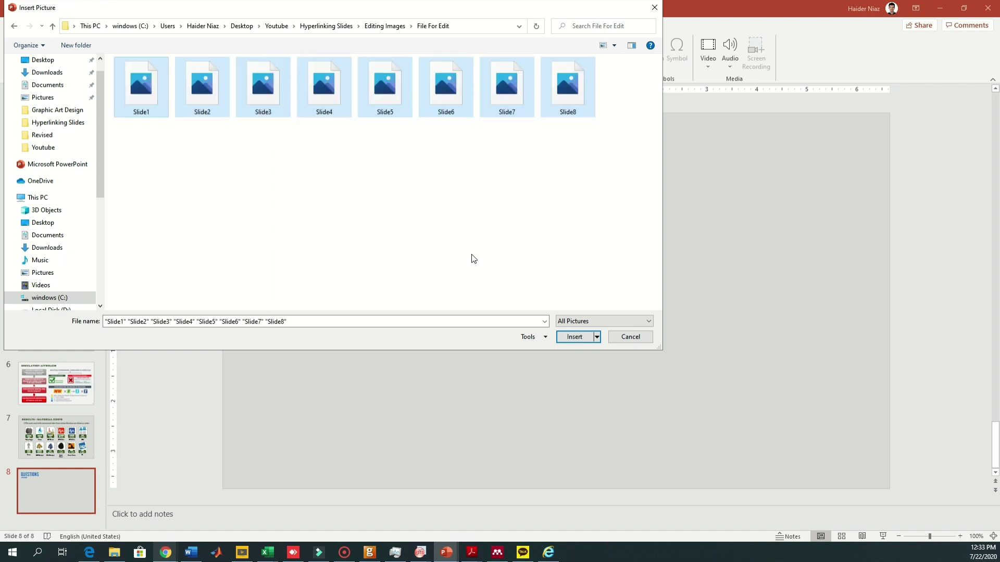
{"action": "left_click", "coordinate": [575, 337]}
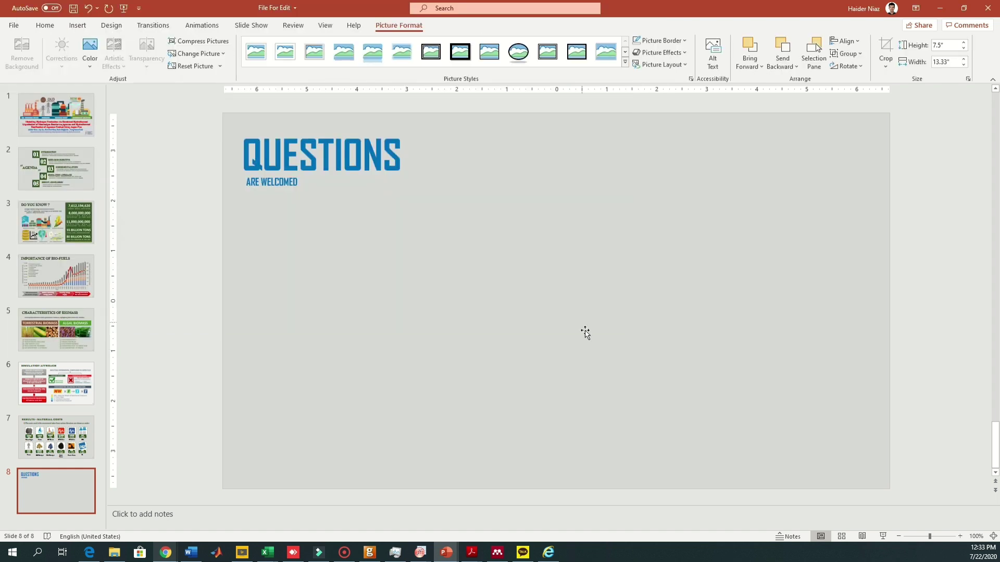
Step: Resize the inserted slide pictures to 2.3 inches tall
{"action": "left_click", "coordinate": [946, 45]}
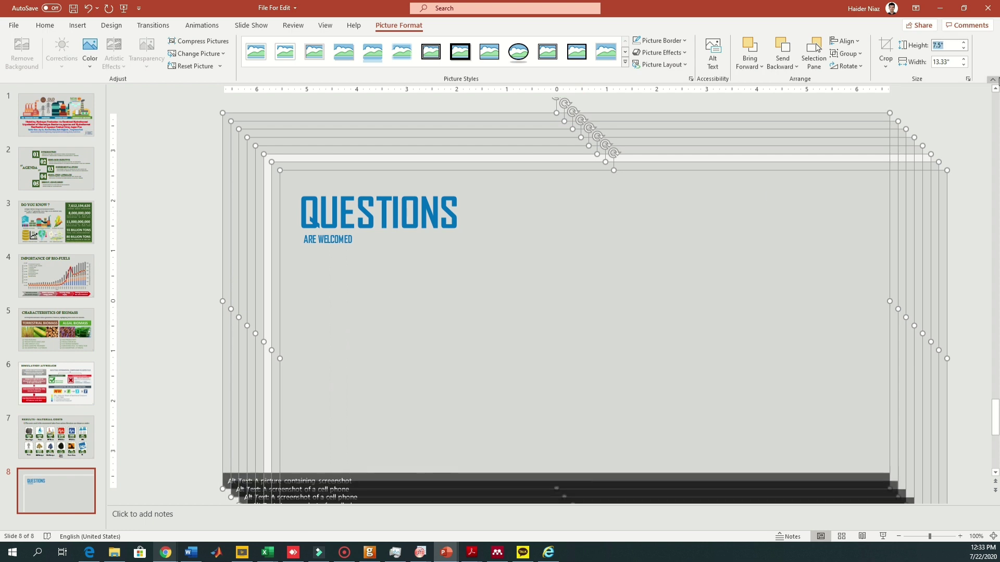
{"action": "type", "text": "2"}
{"action": "key", "text": "Return"}
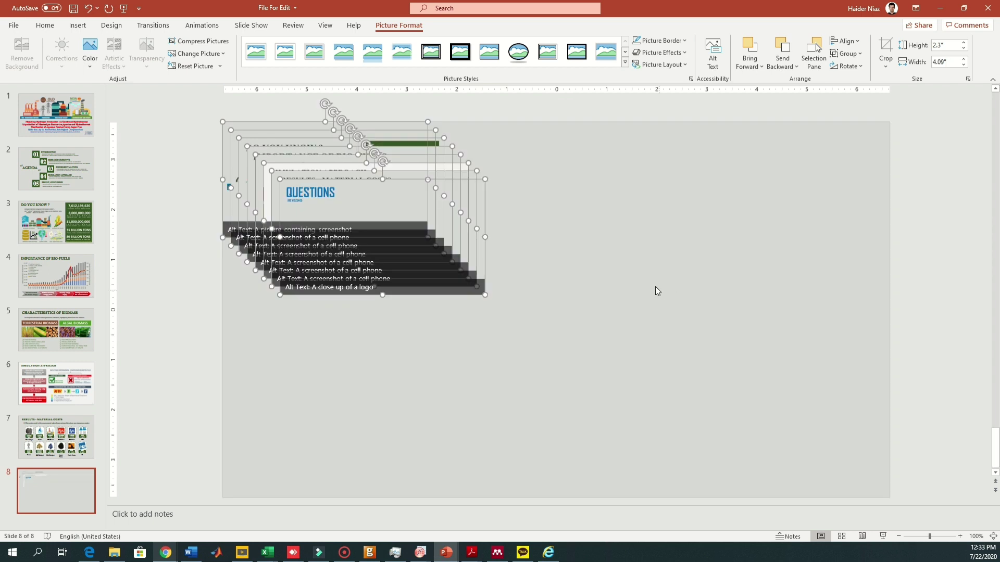
{"action": "left_click", "coordinate": [563, 107]}
{"action": "left_click_drag", "start_coordinate": [555, 324], "coordinate": [213, 95]}
{"action": "key", "text": "ctrl+z"}
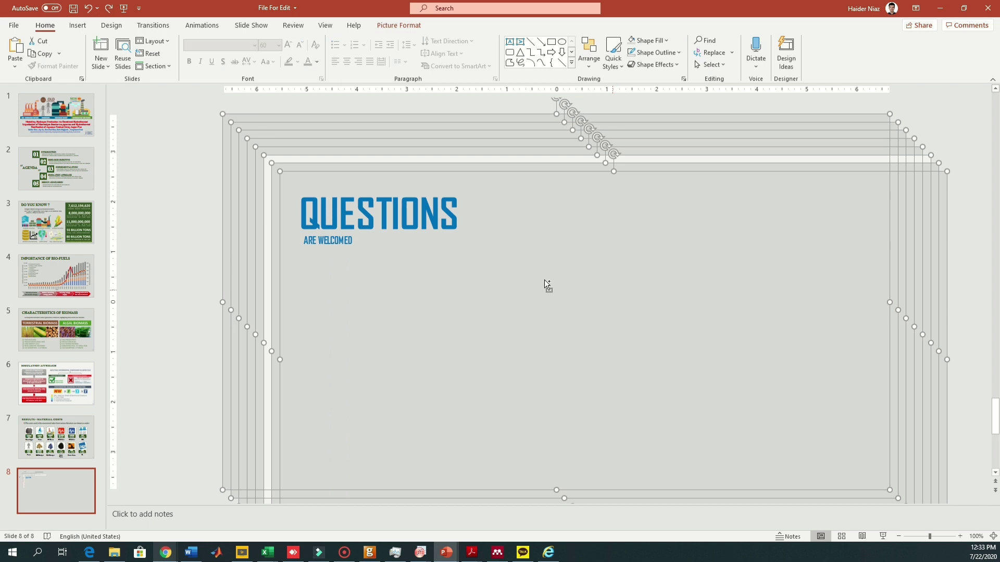
{"action": "left_click", "coordinate": [399, 25]}
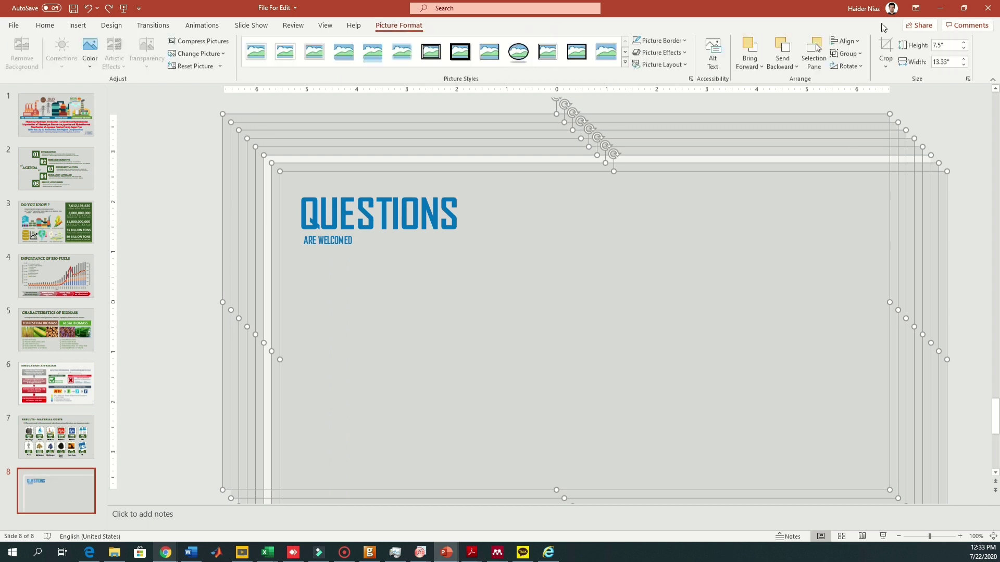
{"action": "left_click", "coordinate": [952, 47]}
{"action": "key", "text": "Return"}
Step: Move the picture stack down-right and delete the picture of the Questions slide
{"action": "left_click_drag", "start_coordinate": [386, 206], "coordinate": [807, 391]}
{"action": "left_click", "coordinate": [565, 250]}
{"action": "left_click", "coordinate": [419, 290]}
{"action": "key", "text": "Delete"}
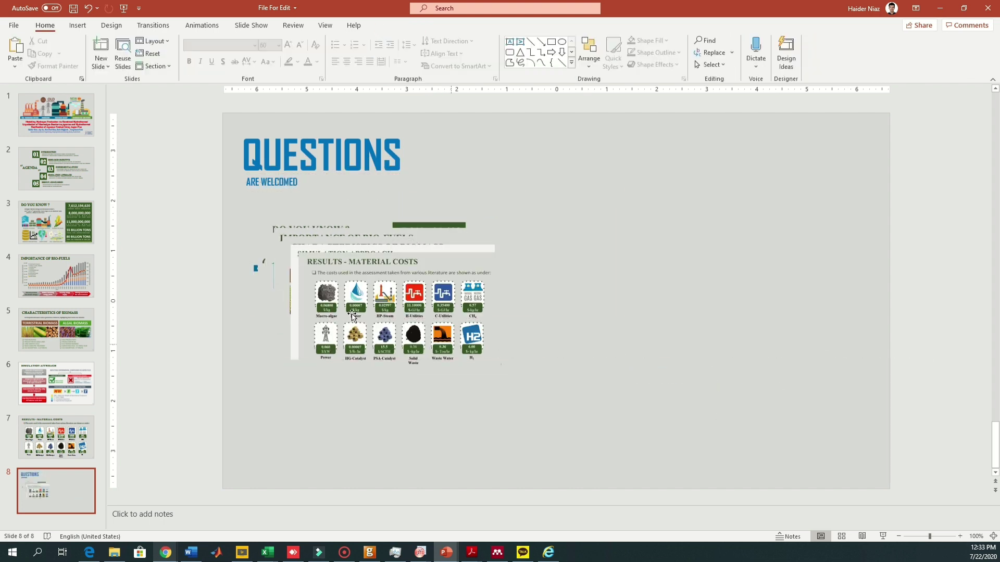
Step: Spread the slide pictures into a grid, with Results at lower right and the title at top right
{"action": "left_click", "coordinate": [396, 302]}
{"action": "left_click_drag", "start_coordinate": [297, 277], "coordinate": [669, 384]}
{"action": "left_click_drag", "start_coordinate": [392, 299], "coordinate": [347, 417]}
{"action": "left_click_drag", "start_coordinate": [608, 298], "coordinate": [751, 313]}
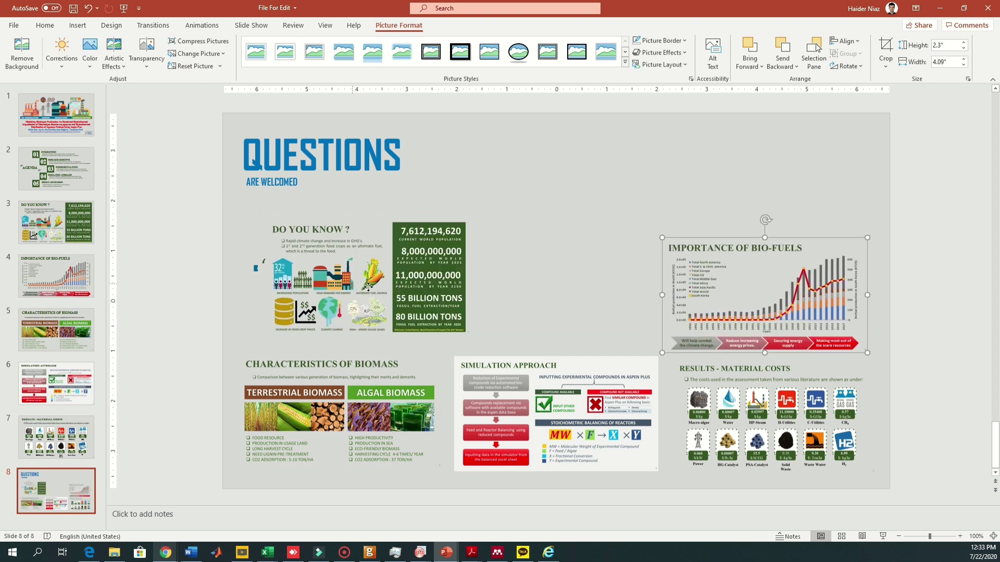
{"action": "left_click_drag", "start_coordinate": [349, 278], "coordinate": [334, 345]}
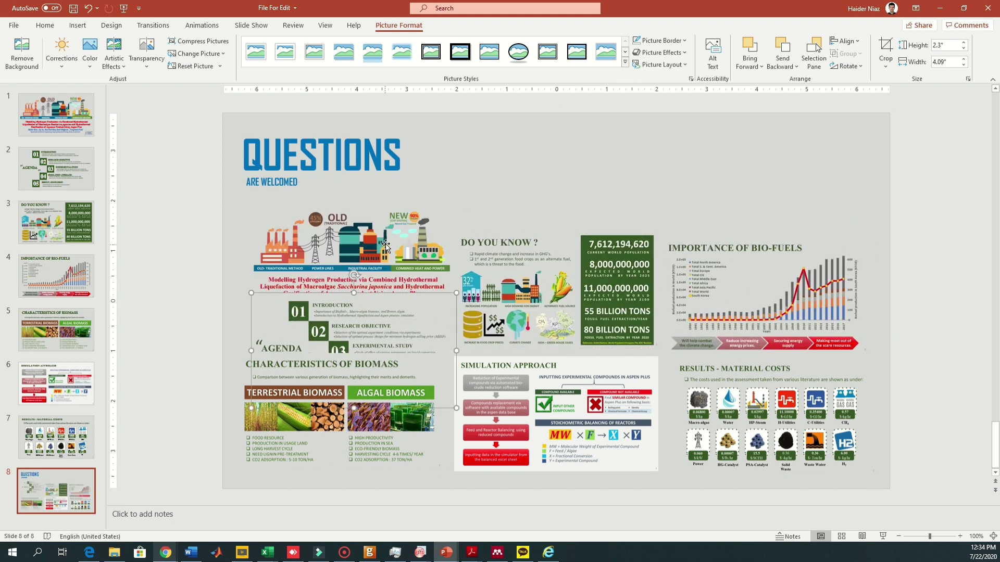
{"action": "left_click_drag", "start_coordinate": [440, 158], "coordinate": [839, 130]}
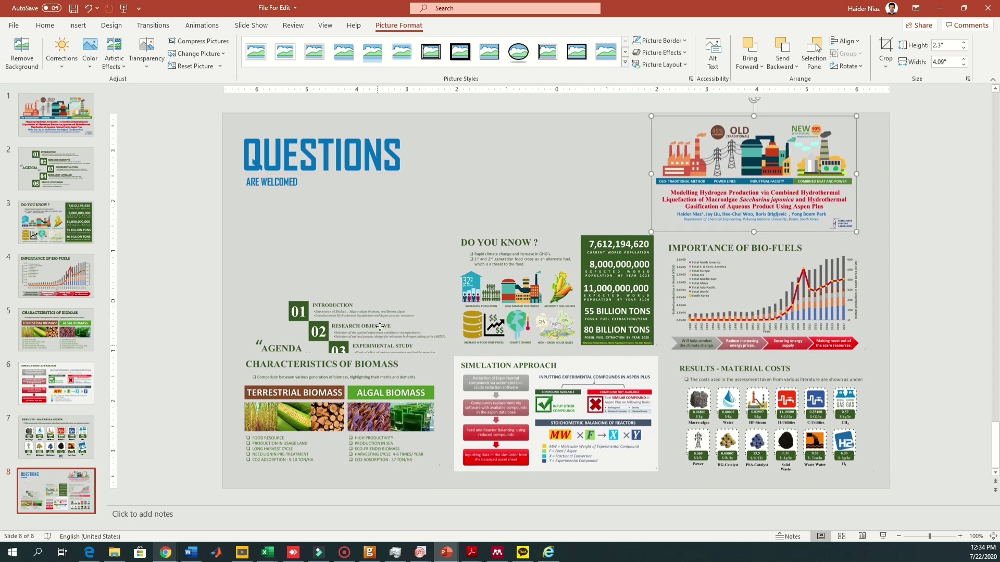
{"action": "left_click_drag", "start_coordinate": [377, 336], "coordinate": [362, 273]}
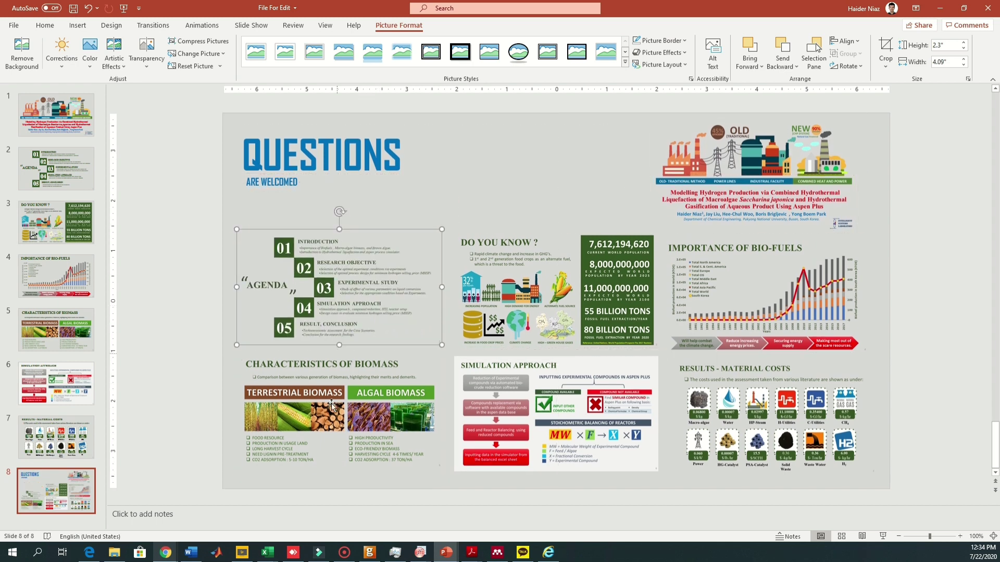
Step: Align the Characteristics of Biomass and Importance of Bio-Fuels pictures, then select everything
{"action": "left_click", "coordinate": [361, 420]}
{"action": "left_click_drag", "start_coordinate": [361, 421], "coordinate": [363, 417]}
{"action": "left_click", "coordinate": [506, 414]}
{"action": "left_click", "coordinate": [728, 412]}
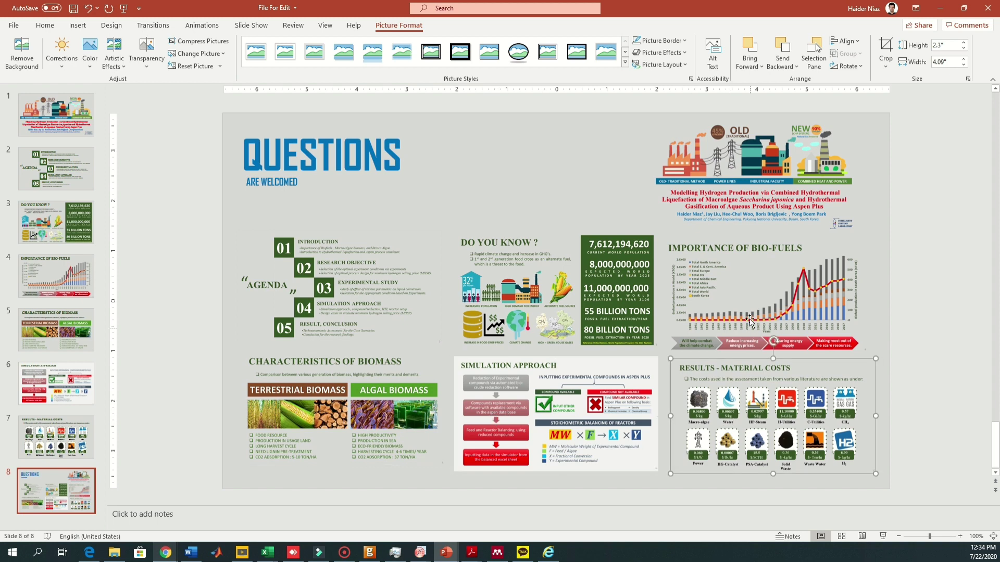
{"action": "left_click_drag", "start_coordinate": [750, 311], "coordinate": [758, 303]}
{"action": "left_click", "coordinate": [771, 416]}
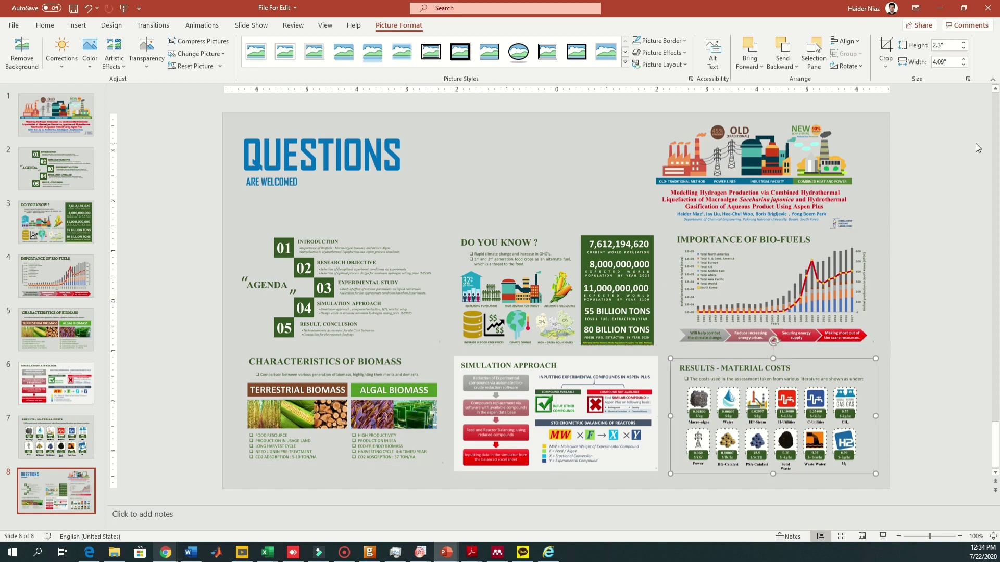
{"action": "key", "text": "ctrl+a"}
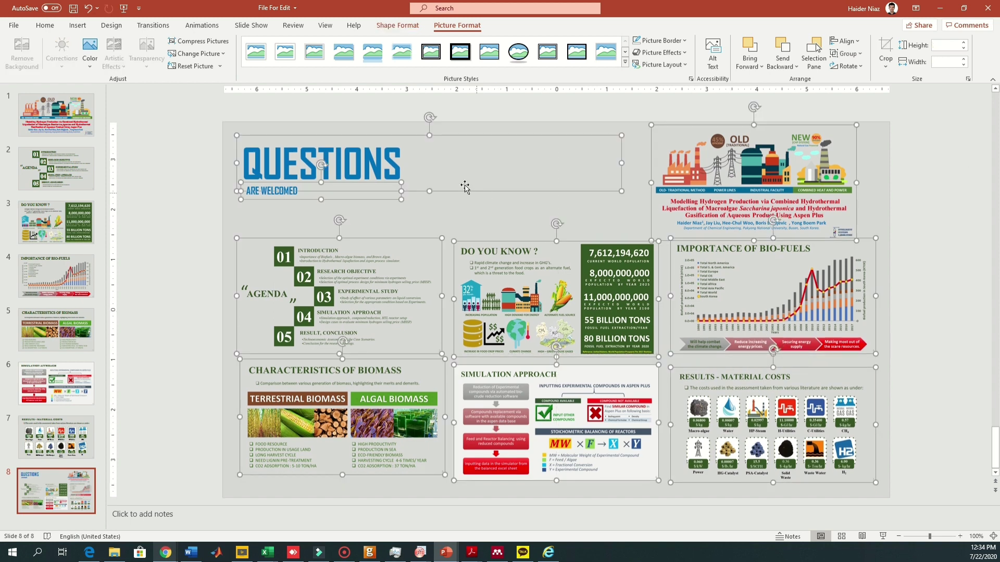
Step: Give the seven section pictures, without the two title text boxes, a dark 1 pt border
{"action": "left_click", "coordinate": [418, 134], "text": "ctrl"}
{"action": "left_click", "coordinate": [366, 185], "text": "ctrl"}
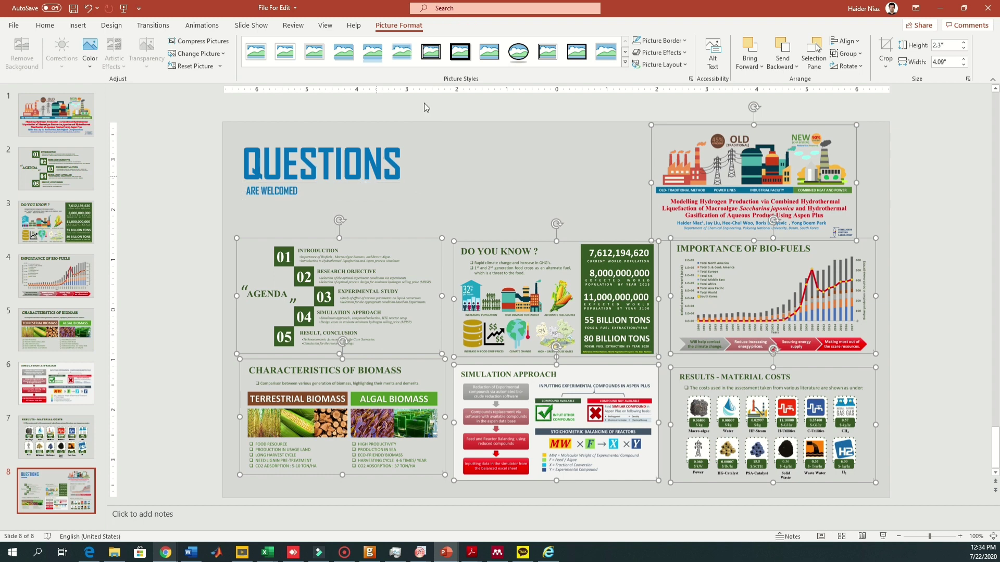
{"action": "left_click", "coordinate": [686, 45]}
{"action": "left_click", "coordinate": [653, 68]}
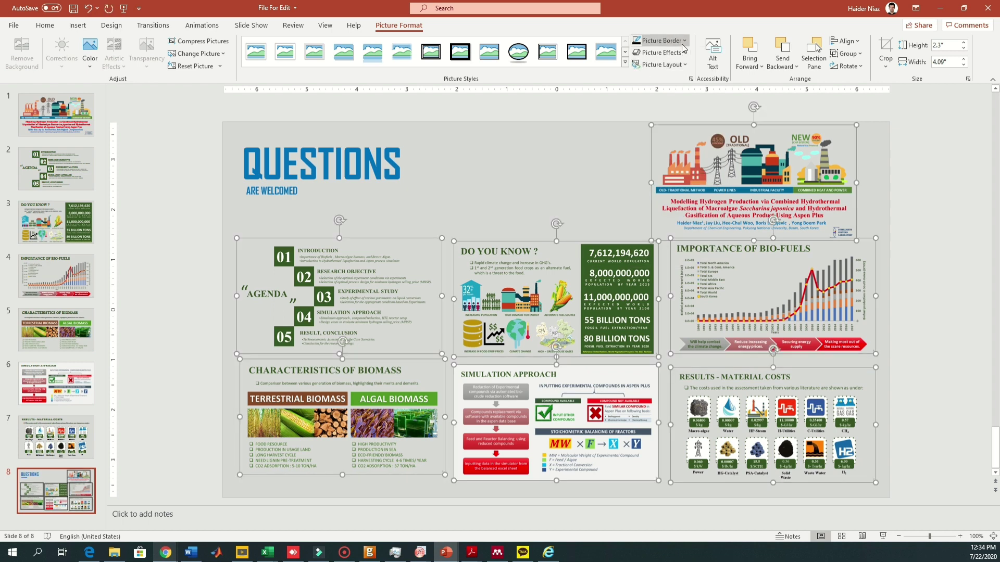
{"action": "left_click", "coordinate": [684, 46]}
{"action": "mouse_move", "coordinate": [694, 232]}
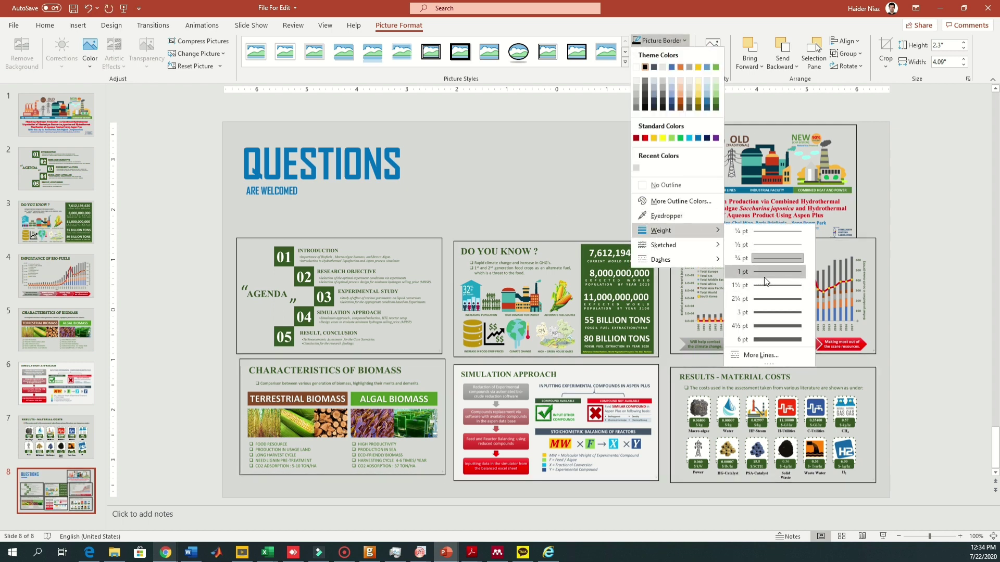
{"action": "left_click", "coordinate": [765, 272]}
{"action": "left_click", "coordinate": [684, 41]}
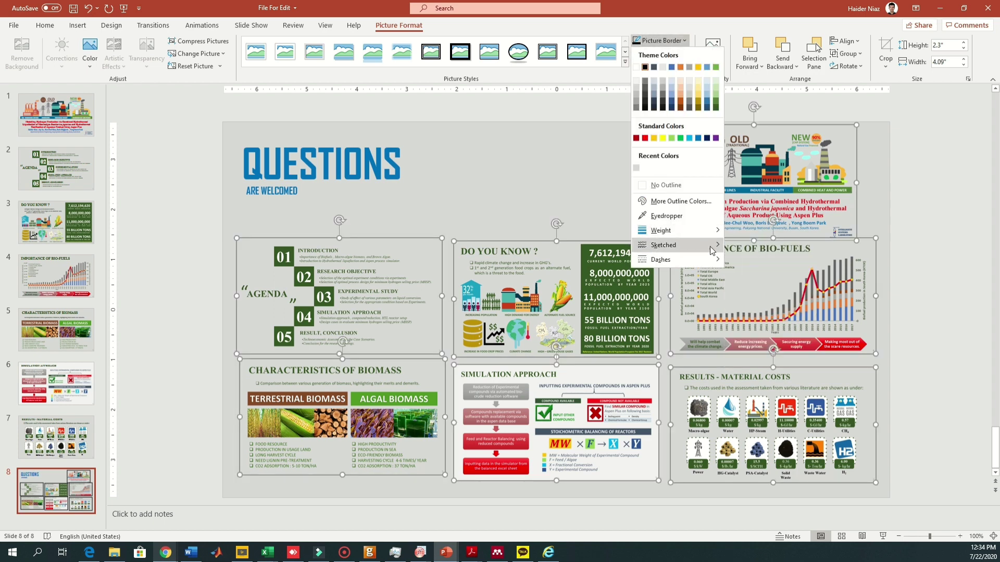
{"action": "mouse_move", "coordinate": [711, 254]}
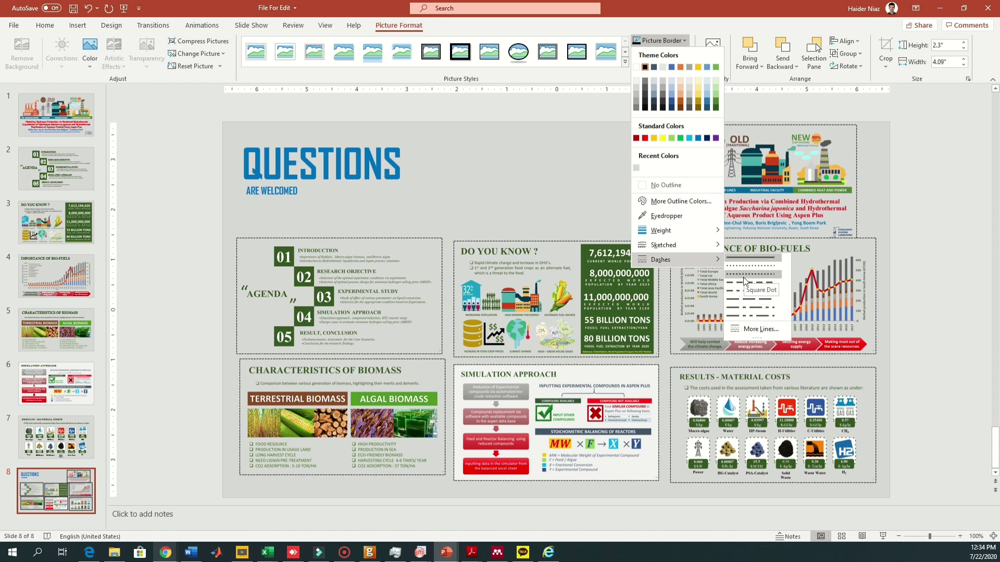
{"action": "left_click", "coordinate": [914, 205]}
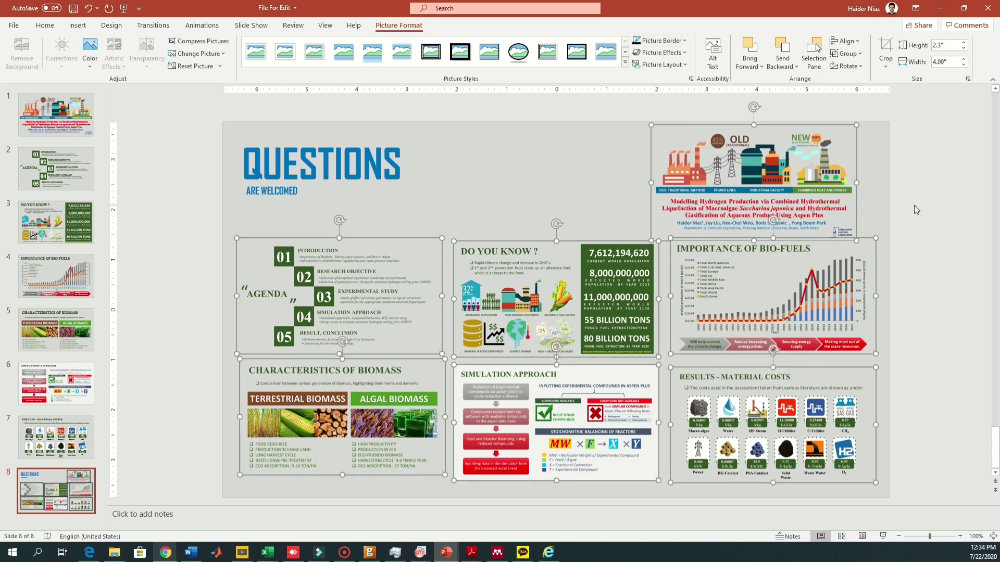
{"action": "left_click", "coordinate": [341, 489]}
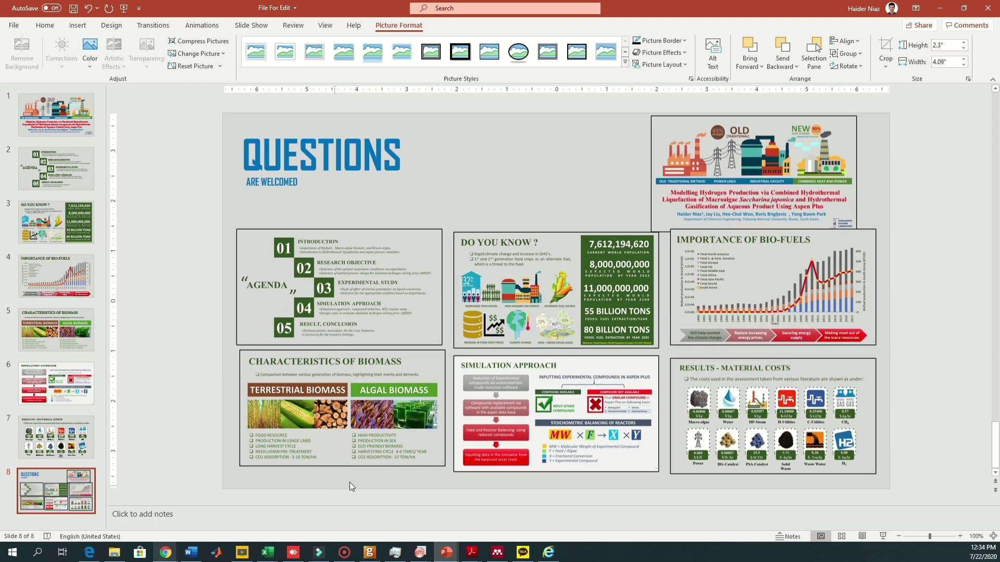
Step: Nudge the six section pictures slightly down and the title picture right and up to align the grid
{"action": "left_click_drag", "start_coordinate": [361, 474], "coordinate": [361, 486]}
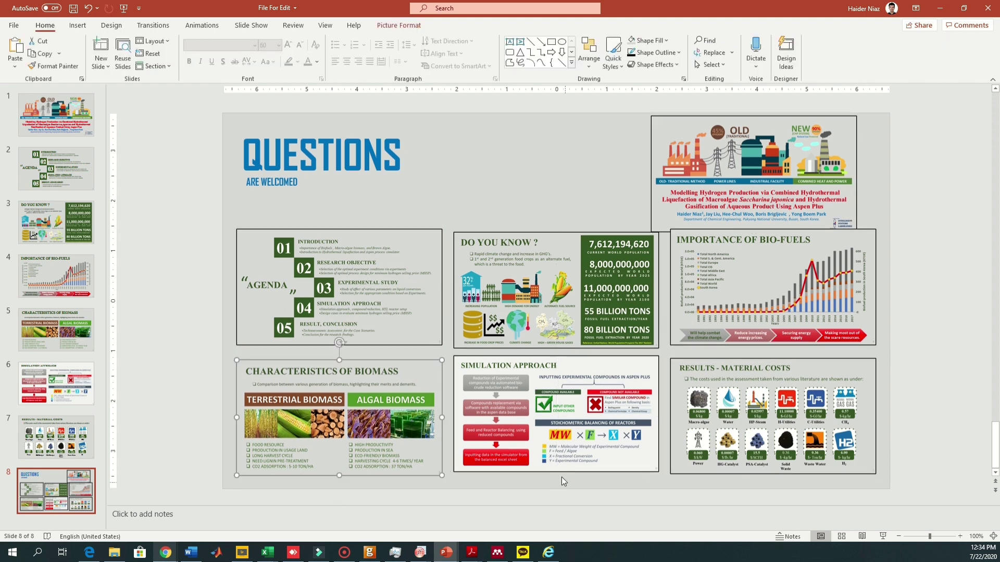
{"action": "left_click_drag", "start_coordinate": [565, 471], "coordinate": [566, 476]}
{"action": "left_click_drag", "start_coordinate": [793, 471], "coordinate": [796, 474]}
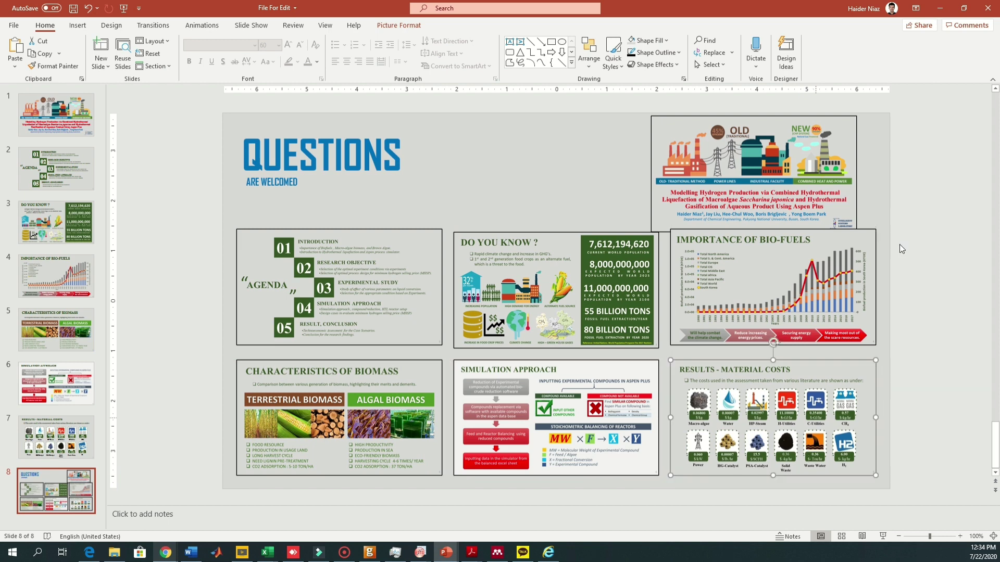
{"action": "left_click_drag", "start_coordinate": [813, 273], "coordinate": [813, 280]}
{"action": "left_click_drag", "start_coordinate": [638, 349], "coordinate": [637, 354]}
{"action": "left_click_drag", "start_coordinate": [411, 348], "coordinate": [410, 355]}
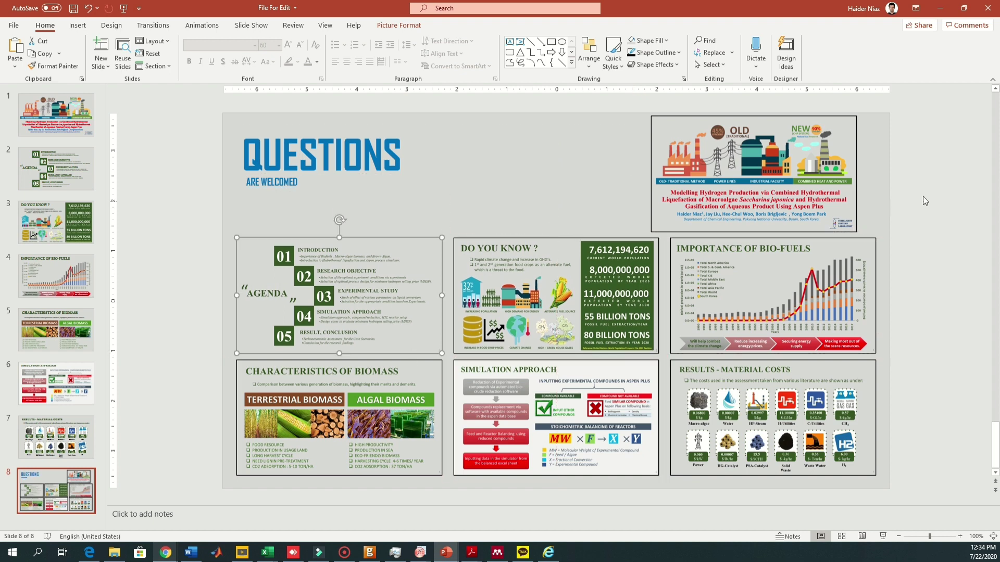
{"action": "left_click_drag", "start_coordinate": [856, 208], "coordinate": [873, 204]}
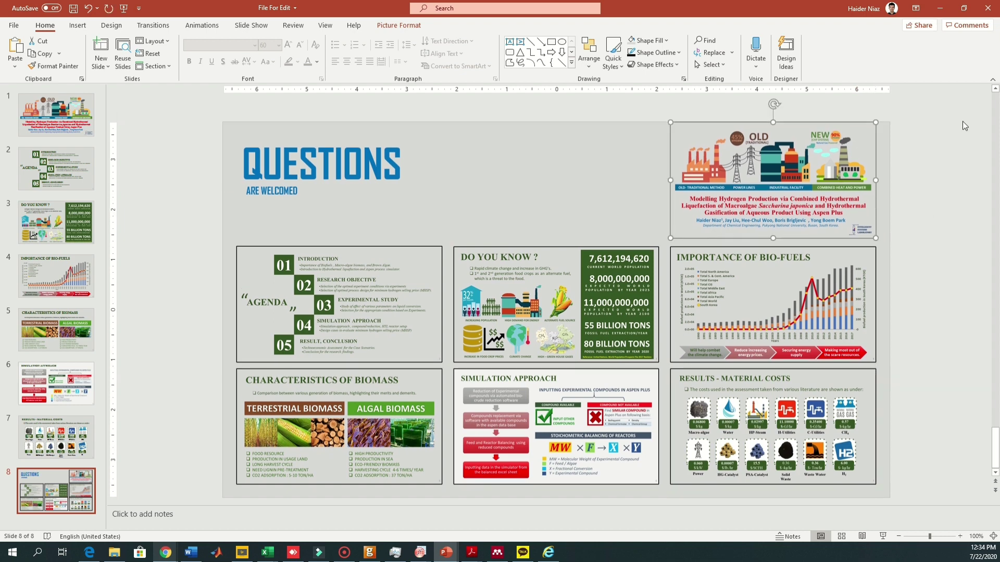
Step: Try moving all pictures together as one block, then undo that move
{"action": "key", "text": "ctrl+a"}
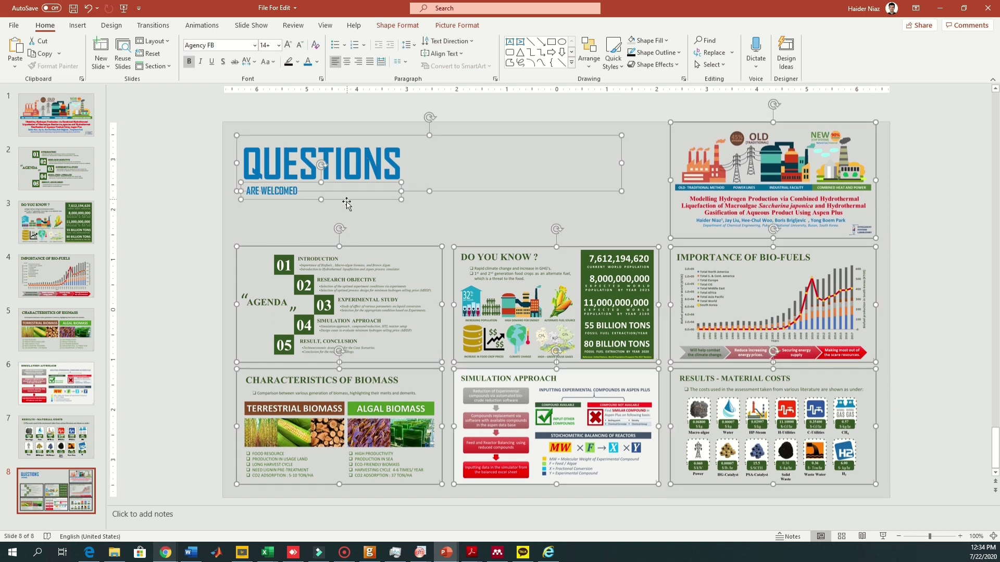
{"action": "left_click", "coordinate": [396, 192], "text": "ctrl"}
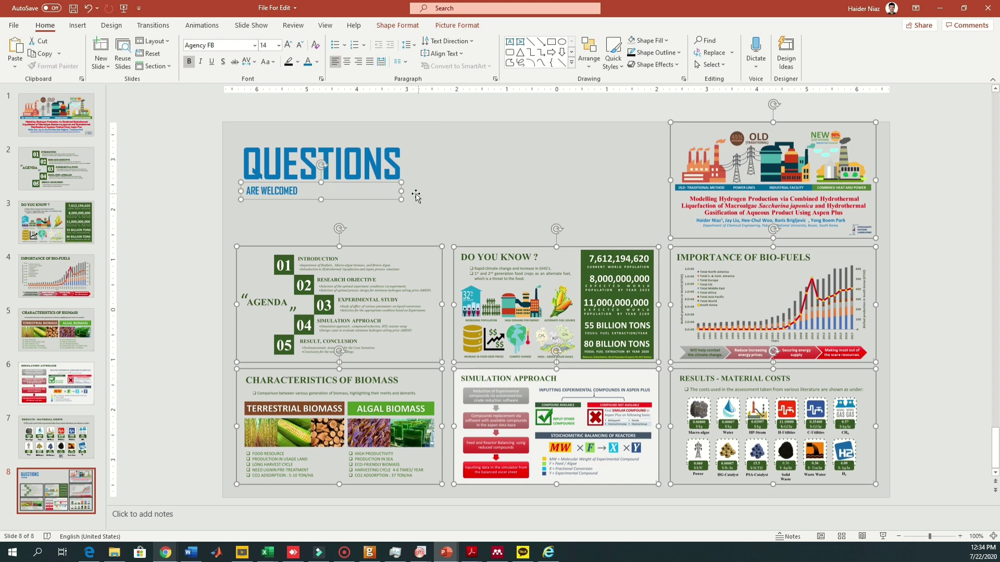
{"action": "left_click", "coordinate": [396, 201], "text": "ctrl"}
{"action": "left_click_drag", "start_coordinate": [844, 282], "coordinate": [847, 278]}
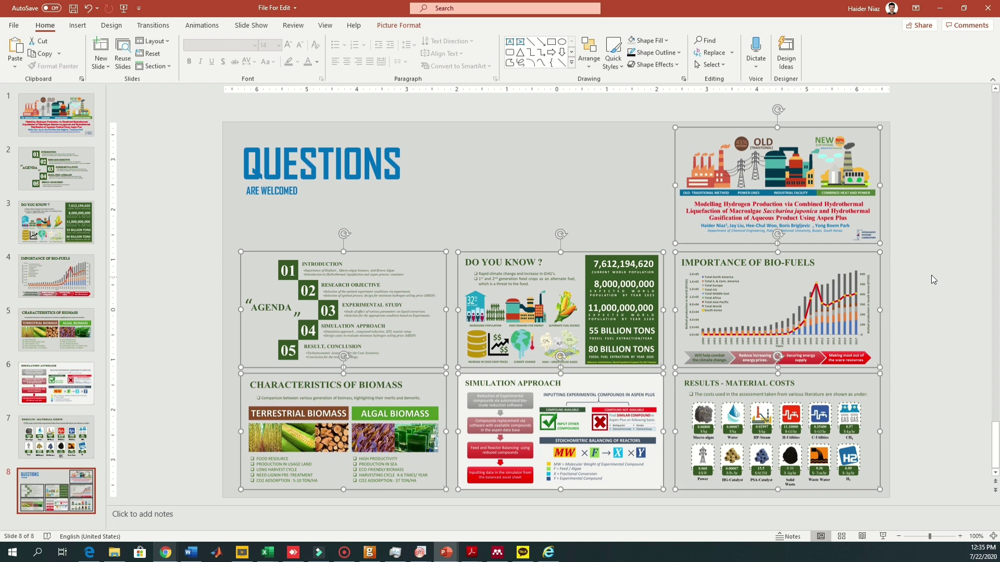
{"action": "key", "text": "ctrl+z"}
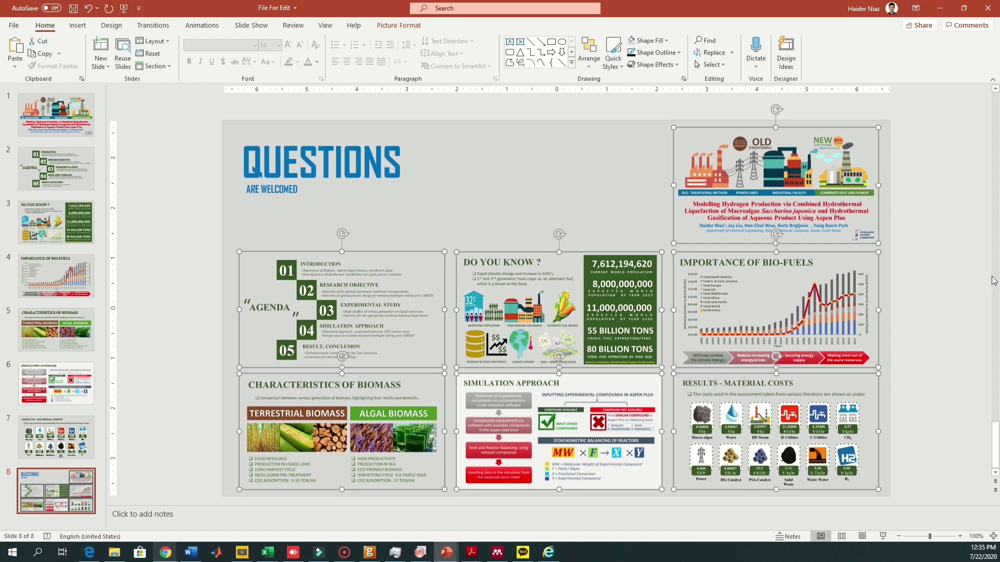
{"action": "left_click", "coordinate": [959, 270]}
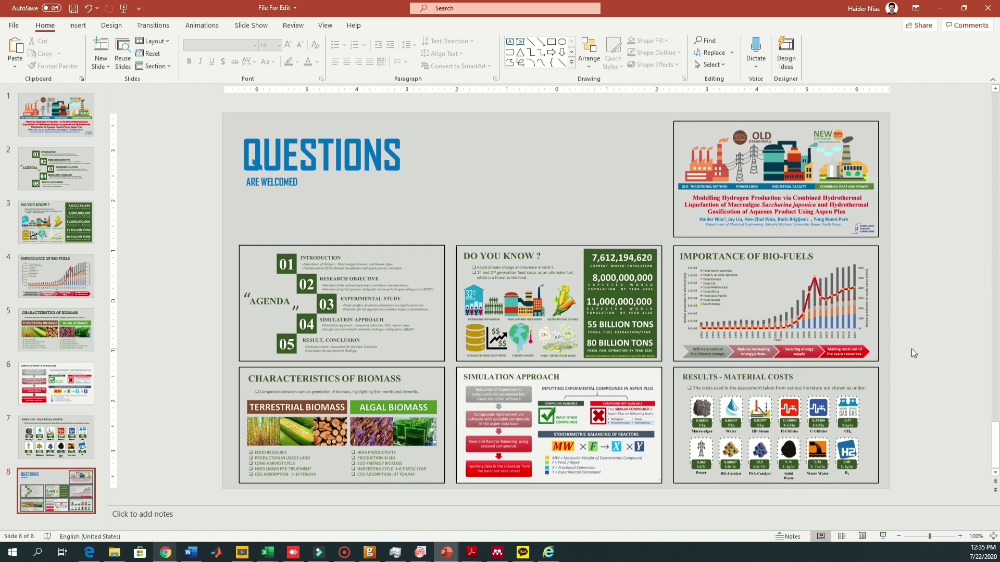
Step: Select all the QUESTIONS title text and increase its font size
{"action": "left_click", "coordinate": [348, 166]}
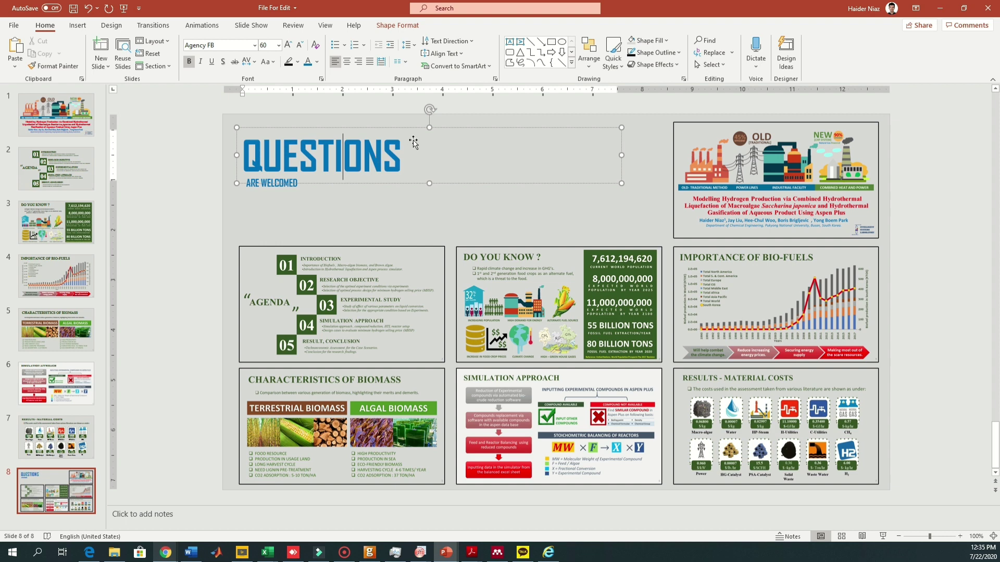
{"action": "key", "text": "ctrl+a"}
{"action": "left_click", "coordinate": [288, 46]}
Step: Enlarge QUESTIONS further, widen its box to the right and apply Distributed alignment
{"action": "left_click", "coordinate": [288, 45]}
{"action": "left_click", "coordinate": [288, 45]}
{"action": "left_click", "coordinate": [288, 46]}
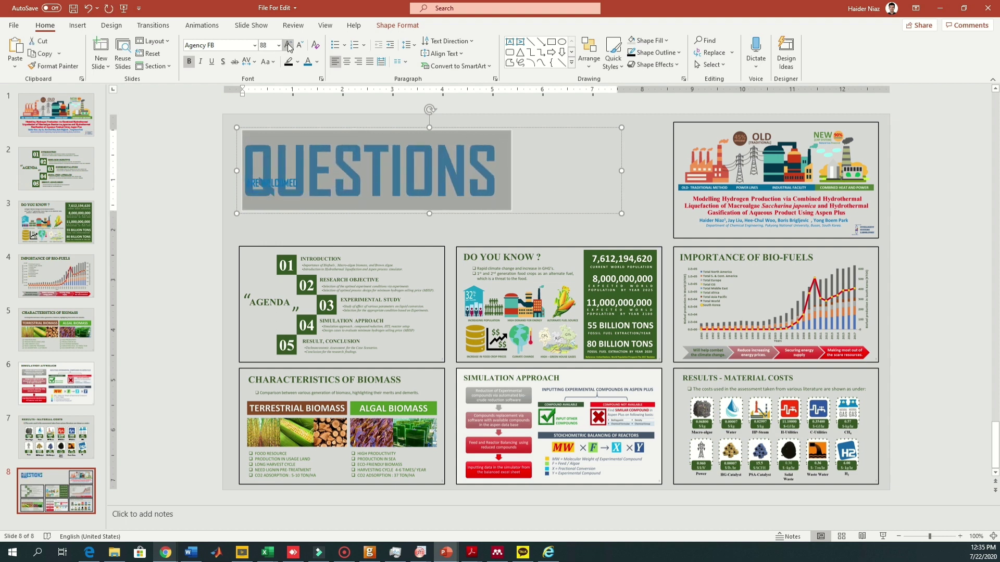
{"action": "left_click", "coordinate": [288, 45]}
{"action": "left_click", "coordinate": [288, 45]}
{"action": "left_click_drag", "start_coordinate": [622, 177], "coordinate": [661, 178]}
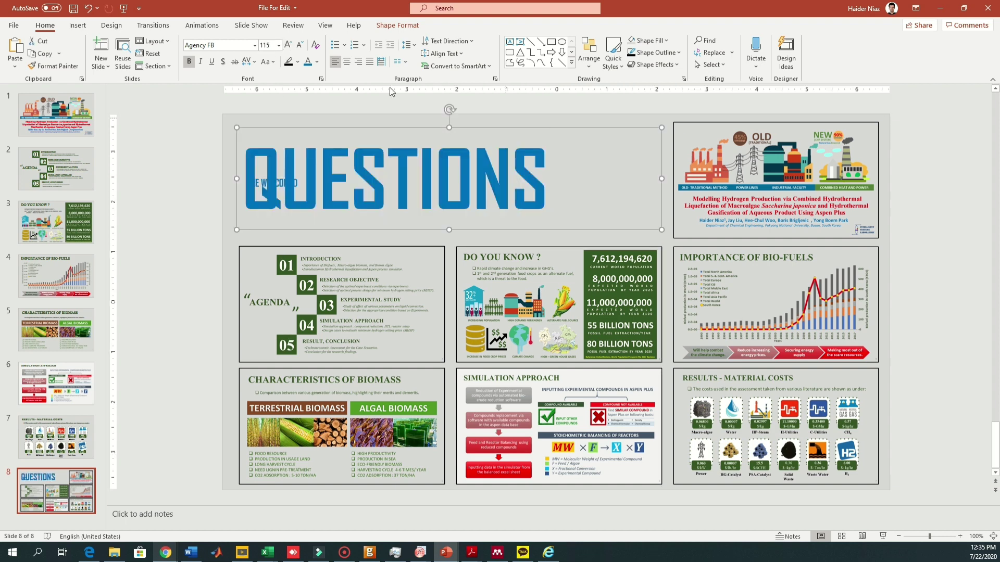
{"action": "left_click", "coordinate": [381, 62]}
{"action": "left_click_drag", "start_coordinate": [215, 164], "coordinate": [297, 190]}
Step: Move ARE WELCOMED below QUESTIONS, distribute its letters and enlarge it to 48 pt
{"action": "left_click", "coordinate": [297, 180]}
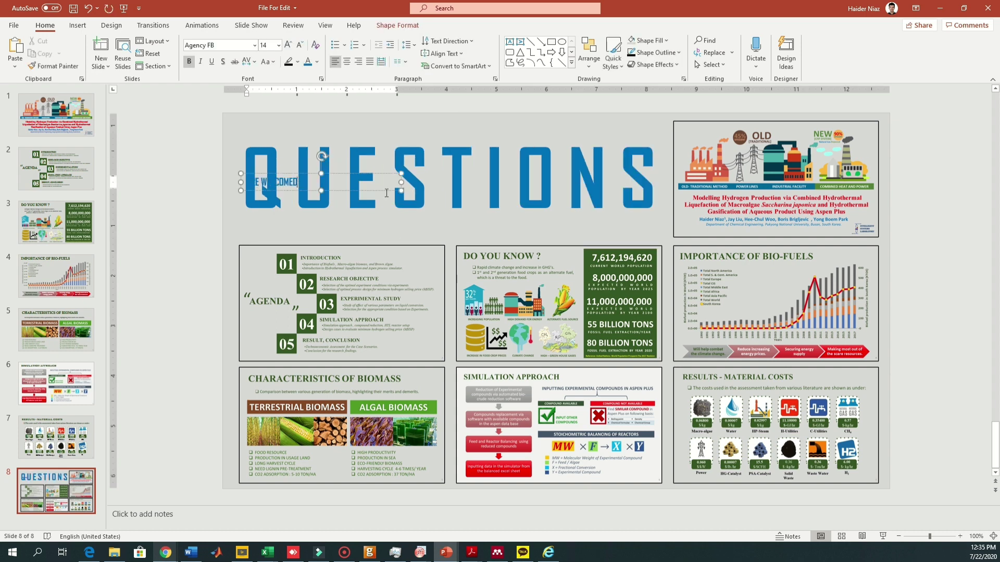
{"action": "left_click_drag", "start_coordinate": [387, 193], "coordinate": [654, 216]}
{"action": "left_click", "coordinate": [386, 62]}
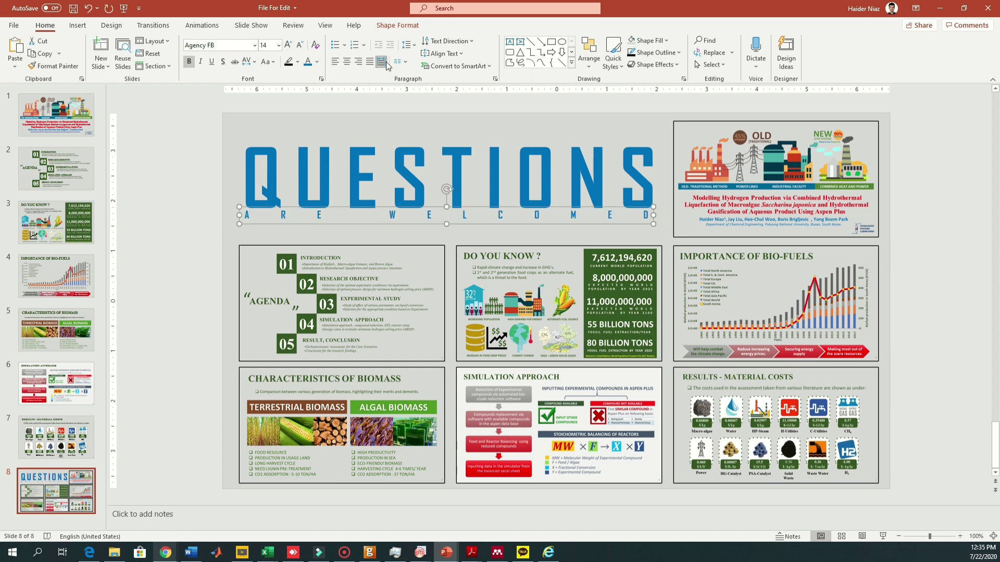
{"action": "left_click", "coordinate": [290, 46]}
{"action": "left_click", "coordinate": [289, 46]}
{"action": "left_click", "coordinate": [289, 46]}
{"action": "left_click", "coordinate": [290, 46]}
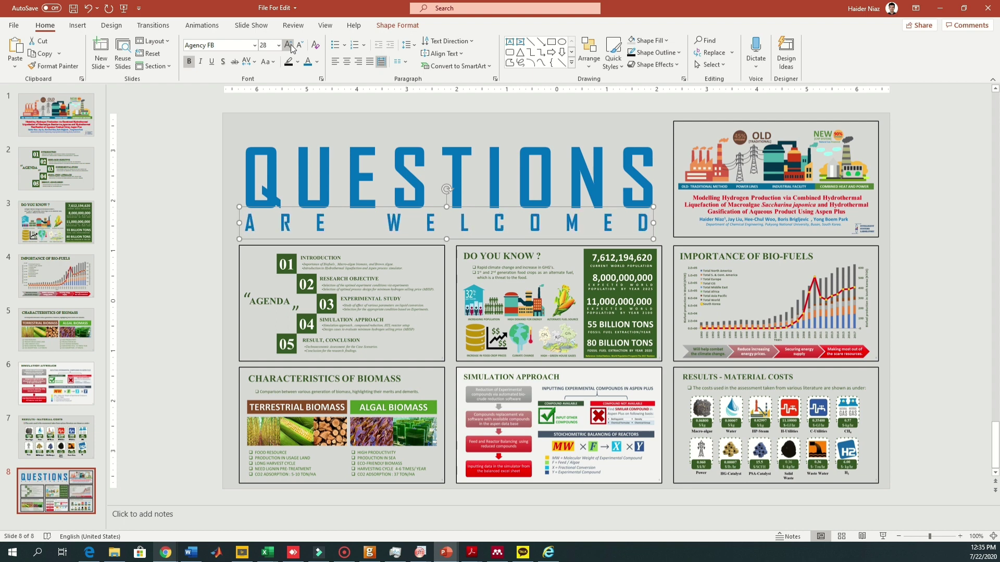
{"action": "left_click", "coordinate": [289, 46]}
{"action": "left_click", "coordinate": [289, 46]}
{"action": "left_click", "coordinate": [290, 46]}
{"action": "left_click", "coordinate": [290, 46]}
{"action": "left_click", "coordinate": [498, 139], "text": "shift"}
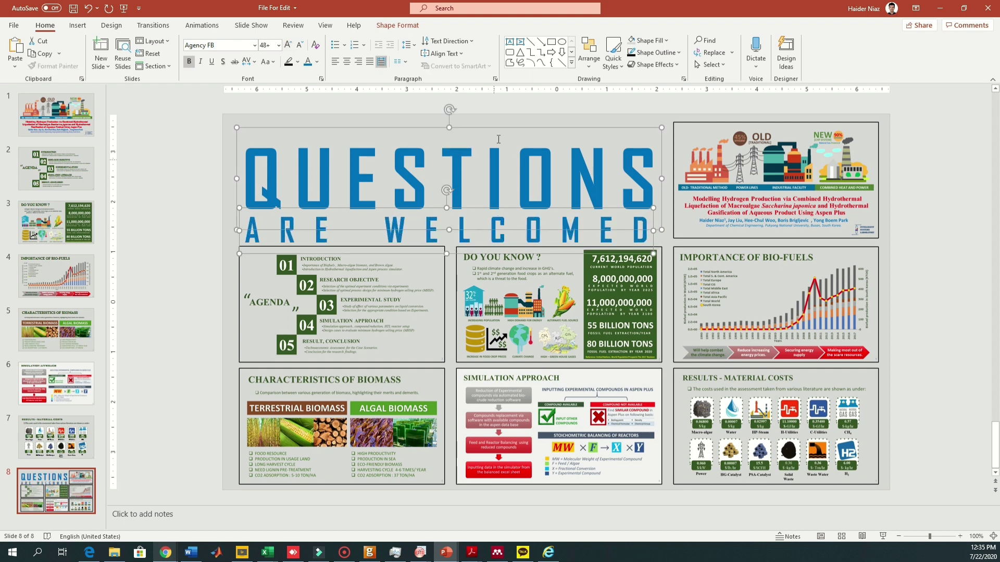
{"action": "left_click", "coordinate": [499, 132]}
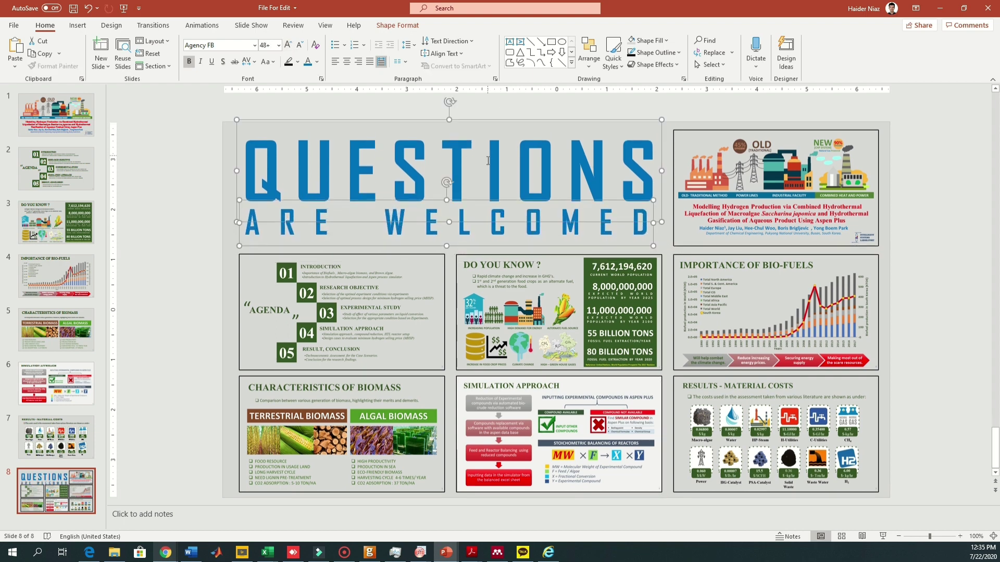
Step: Colour the QUESTIONS title text green
{"action": "key", "text": "ctrl+a"}
{"action": "left_click", "coordinate": [316, 62]}
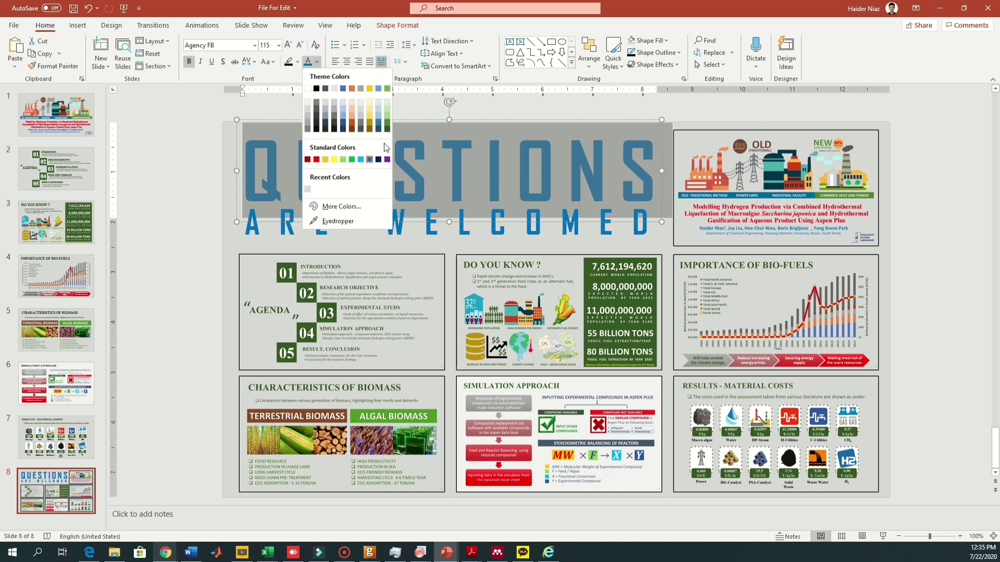
{"action": "left_click", "coordinate": [387, 123]}
Step: Make the ARE WELCOMED text the matching dark green theme colour
{"action": "triple_click", "coordinate": [488, 234]}
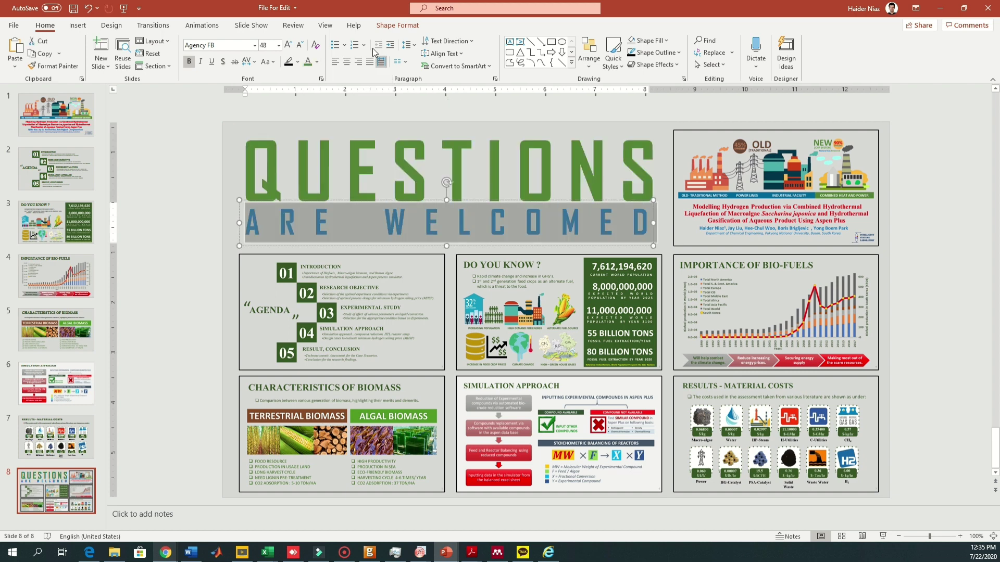
{"action": "left_click", "coordinate": [308, 61]}
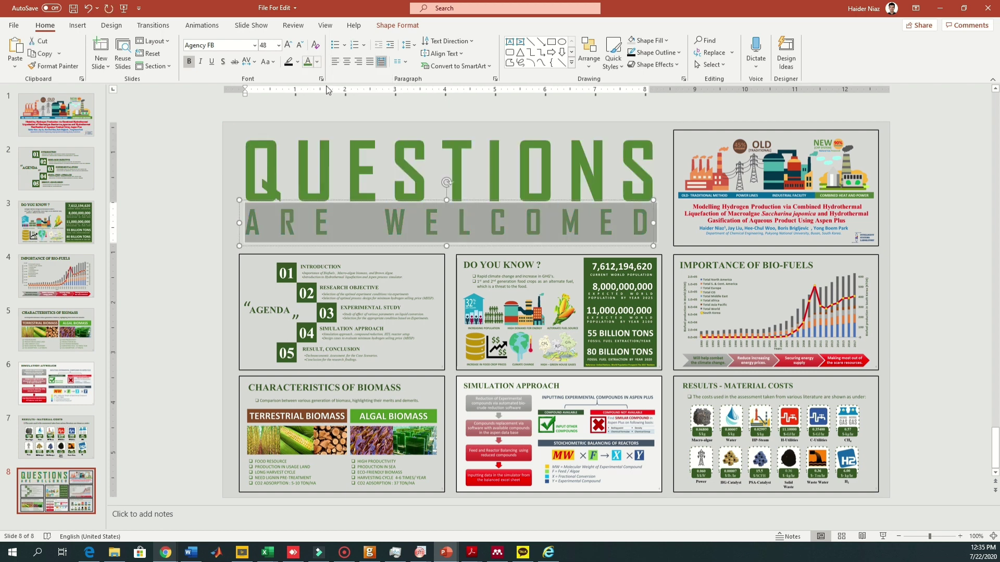
{"action": "left_click", "coordinate": [218, 185]}
{"action": "triple_click", "coordinate": [327, 221]}
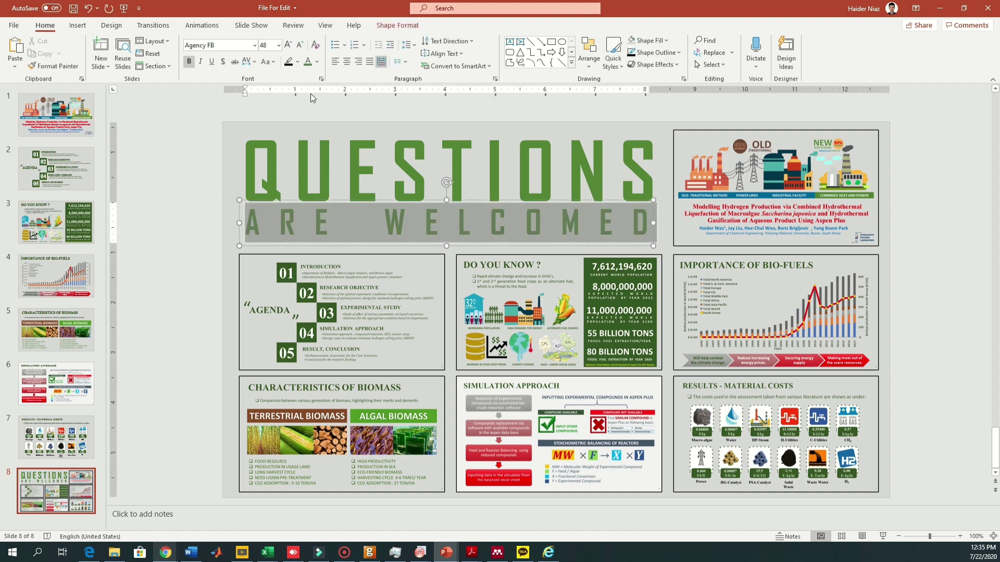
{"action": "left_click", "coordinate": [317, 62]}
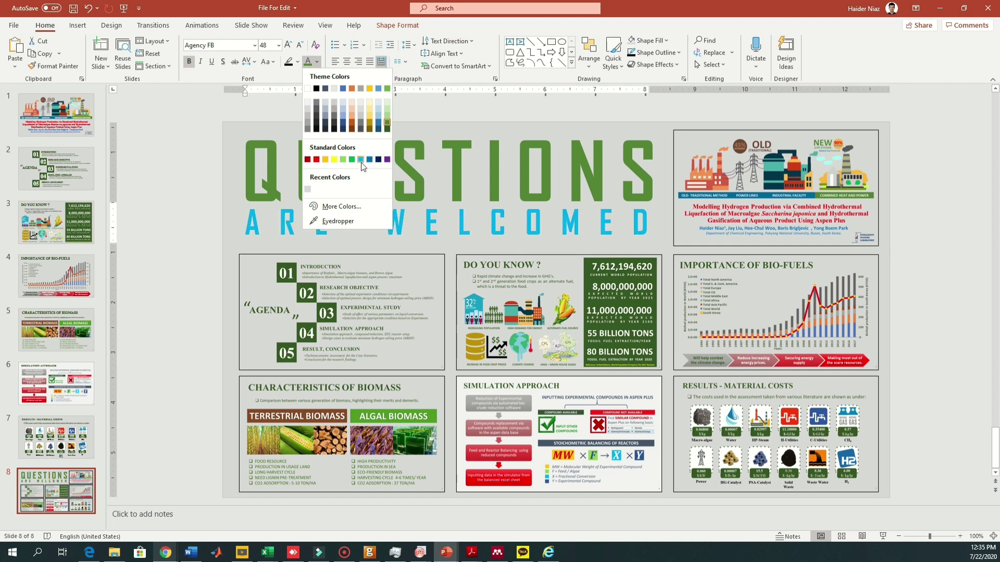
{"action": "left_click", "coordinate": [387, 128]}
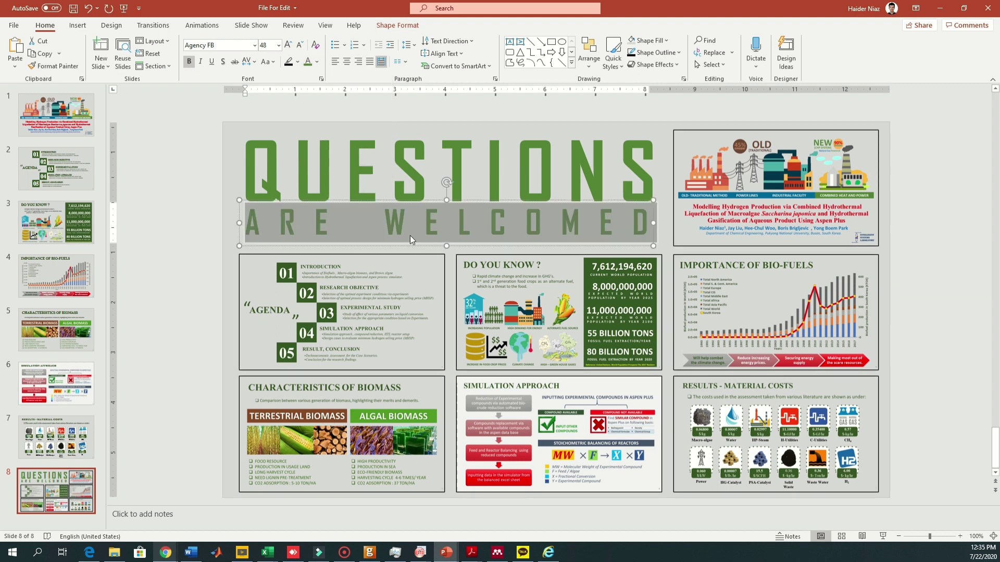
{"action": "left_click", "coordinate": [210, 220]}
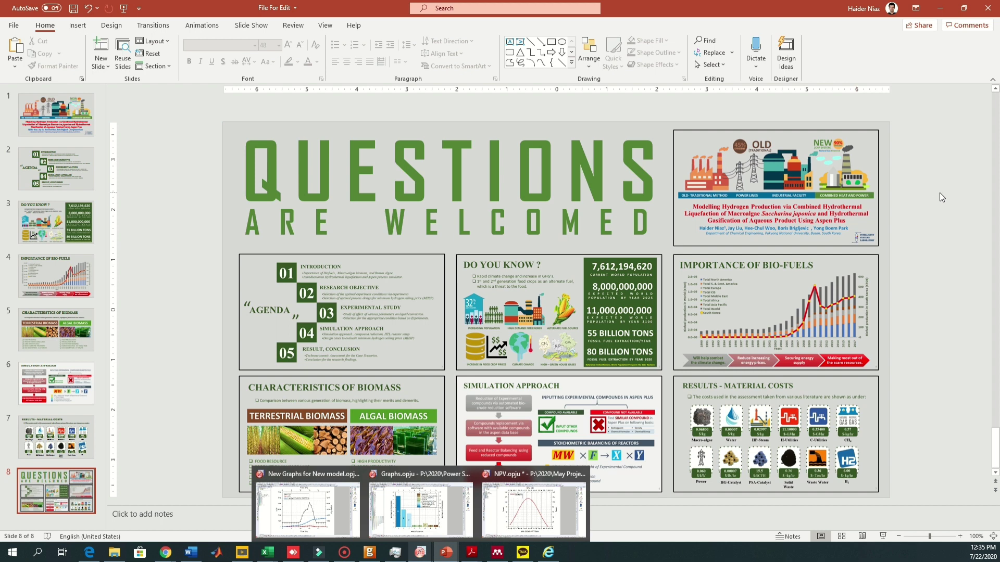
Step: Draw a small rectangle at the top-right corner of the top-right thumbnail tile
{"action": "left_click", "coordinate": [77, 25]}
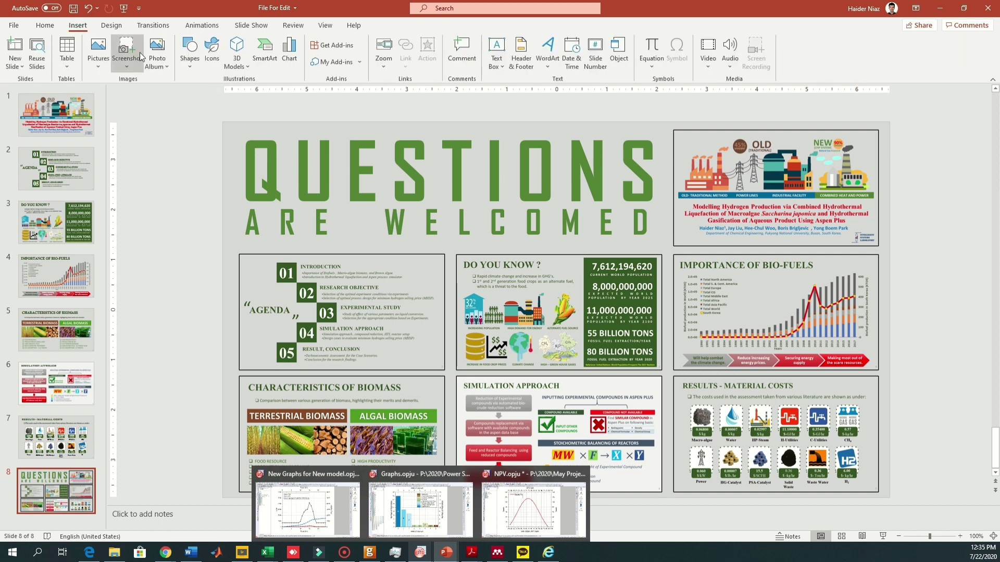
{"action": "left_click", "coordinate": [192, 54]}
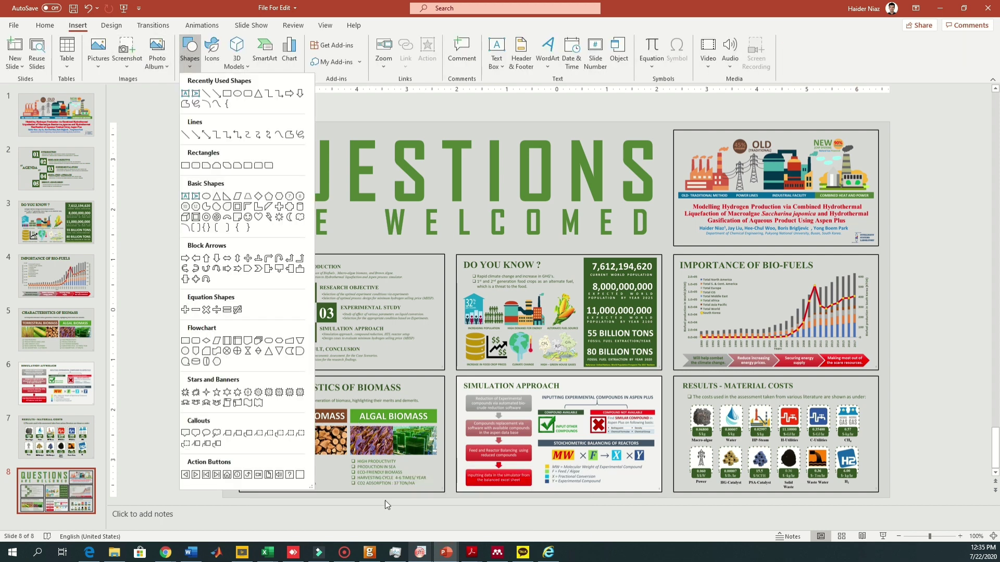
{"action": "left_click", "coordinate": [227, 94]}
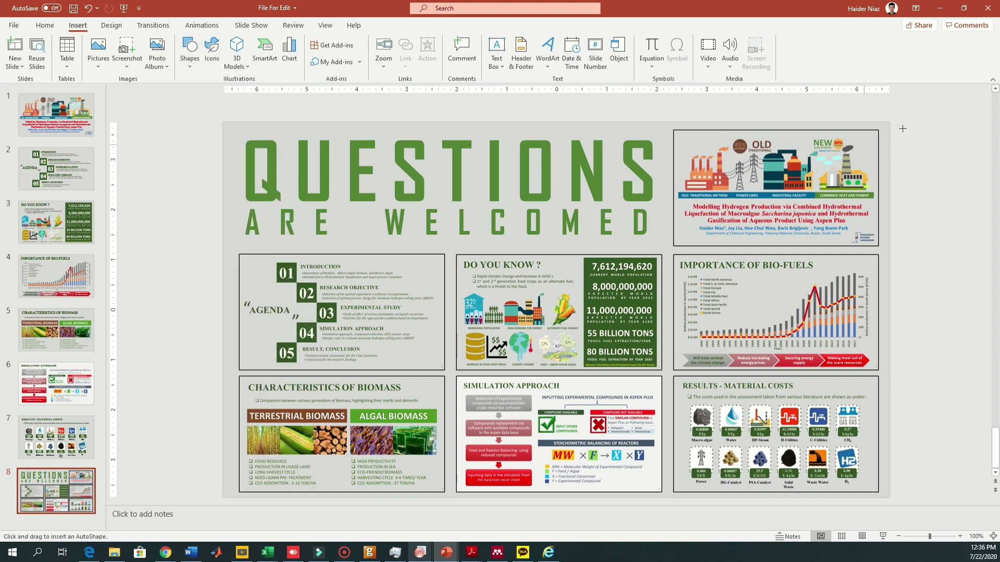
{"action": "left_click_drag", "start_coordinate": [864, 130], "coordinate": [876, 148]}
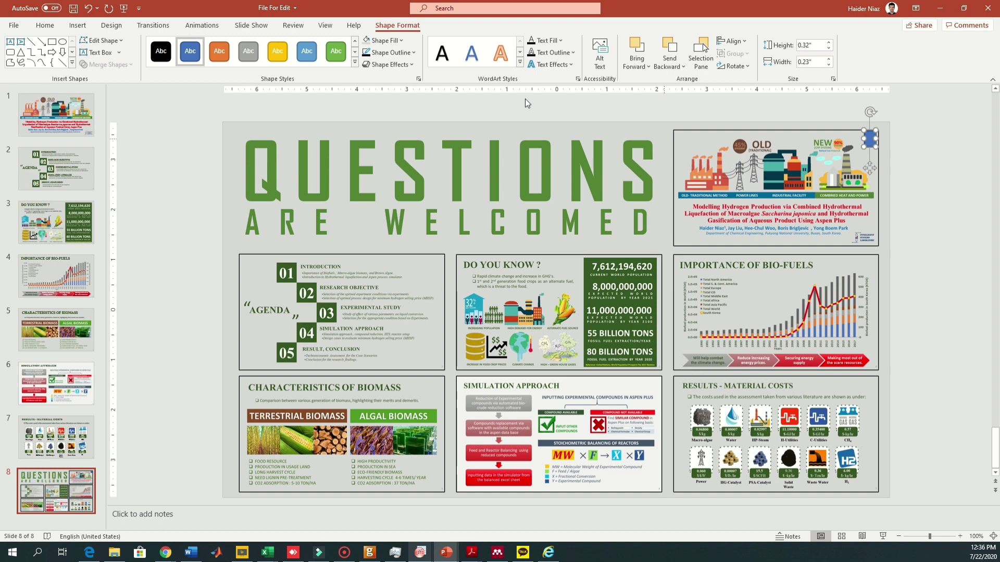
Step: Set the square to No Outline with a dark blue fill
{"action": "left_click", "coordinate": [399, 53]}
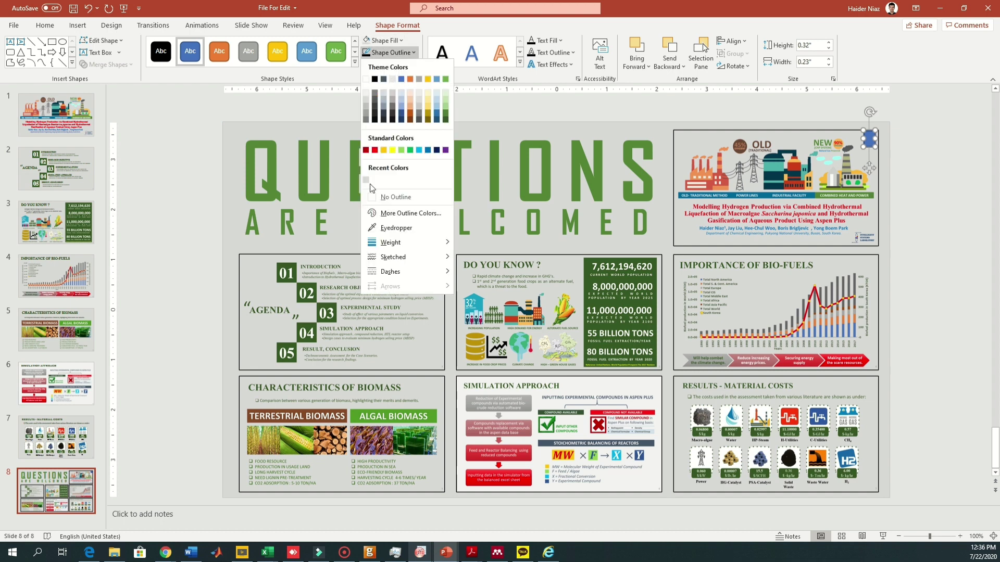
{"action": "left_click", "coordinate": [396, 197]}
{"action": "left_click", "coordinate": [383, 40]}
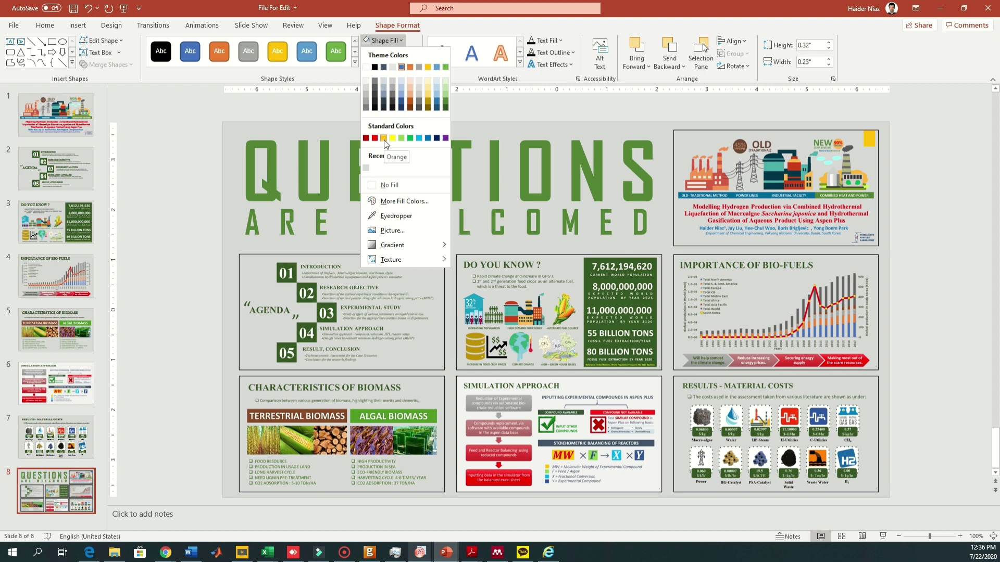
{"action": "left_click", "coordinate": [436, 138]}
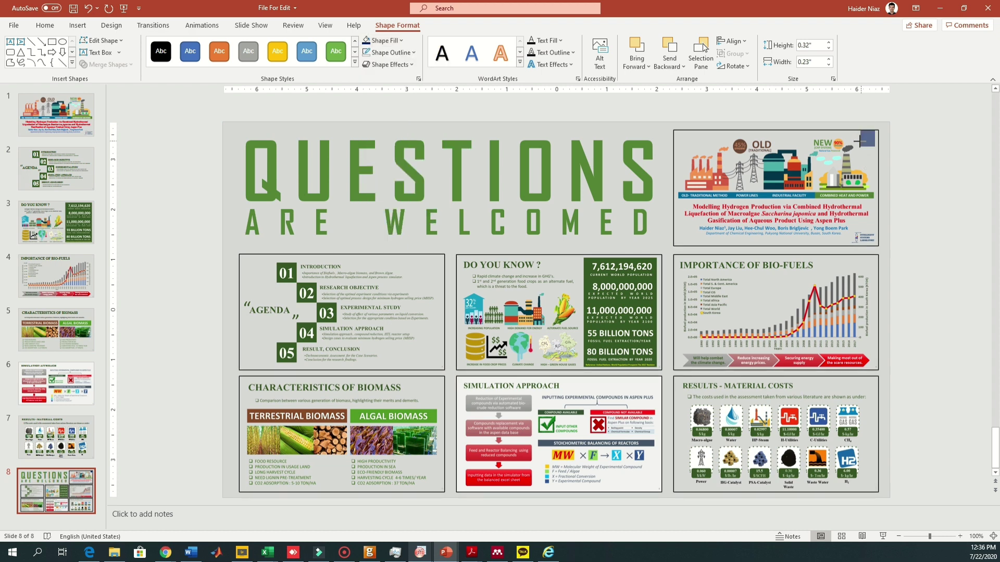
Step: Copy the navy corner squares onto the top-right corners of the left-hand tiles
{"action": "mouse_move", "coordinate": [857, 142]}
{"action": "left_mouse_down"}
{"action": "mouse_move", "coordinate": [875, 148]}
{"action": "mouse_move", "coordinate": [860, 284]}
{"action": "mouse_move", "coordinate": [868, 294]}
{"action": "mouse_move", "coordinate": [873, 270]}
{"action": "mouse_move", "coordinate": [867, 414]}
{"action": "left_mouse_up"}
{"action": "key", "text": "ctrl+z"}
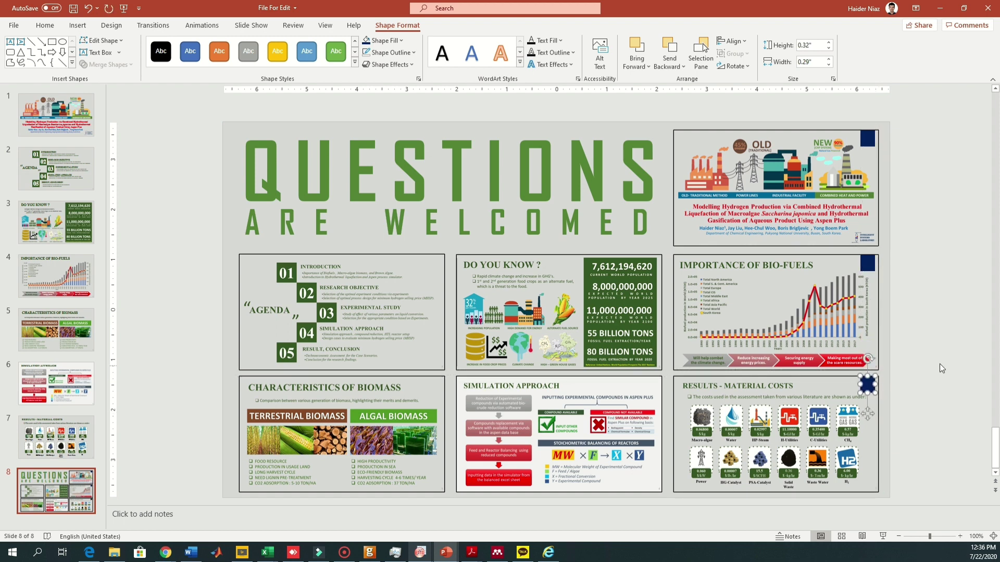
{"action": "key", "text": "ctrl+z"}
{"action": "left_click", "coordinate": [875, 265], "text": "shift"}
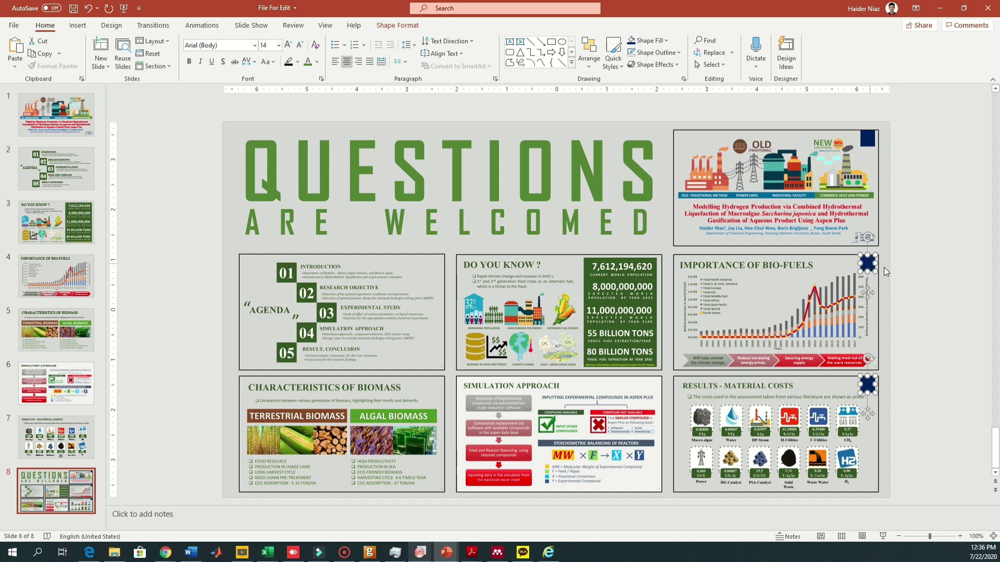
{"action": "left_click_drag", "start_coordinate": [872, 271], "coordinate": [430, 263]}
{"action": "left_click", "coordinate": [950, 212]}
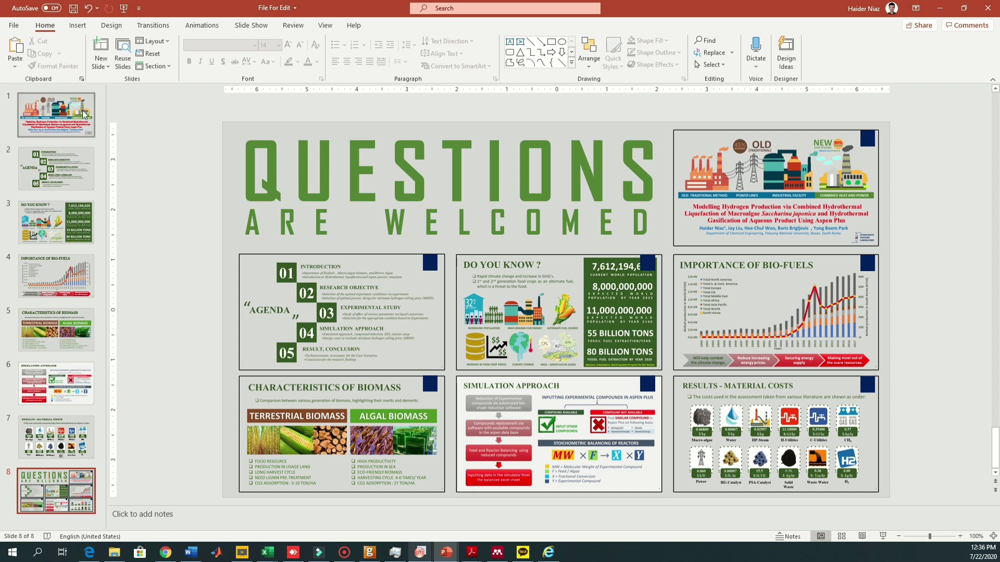
{"action": "left_click", "coordinate": [868, 139]}
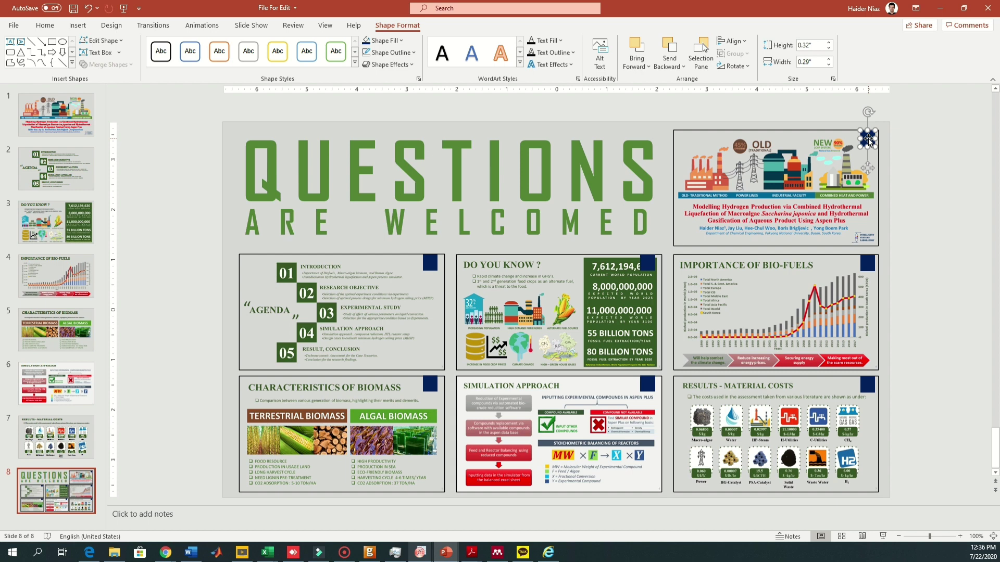
Step: Hyperlink the title tile's navy square to Slide 1 in this document
{"action": "right_click", "coordinate": [868, 138]}
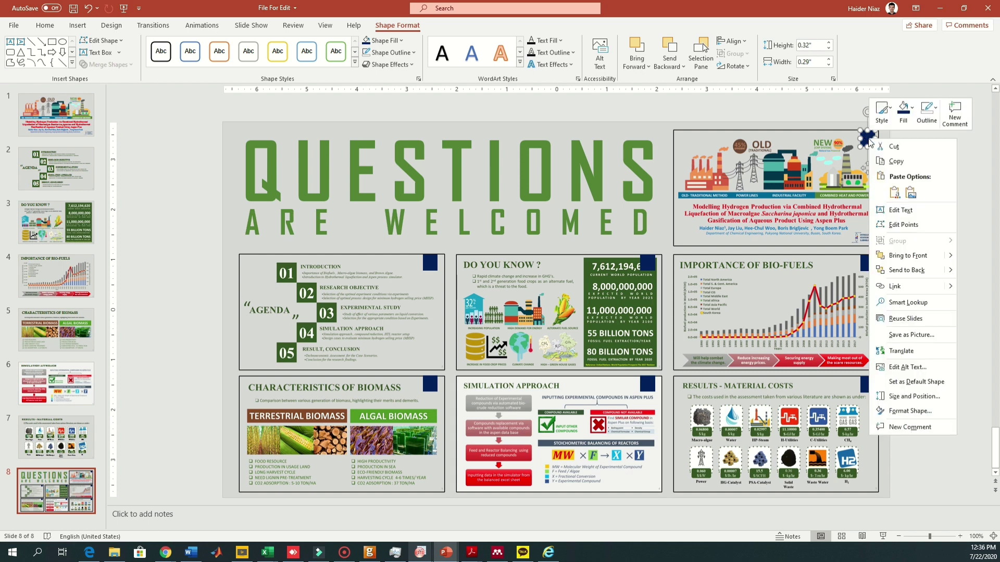
{"action": "left_click", "coordinate": [909, 286]}
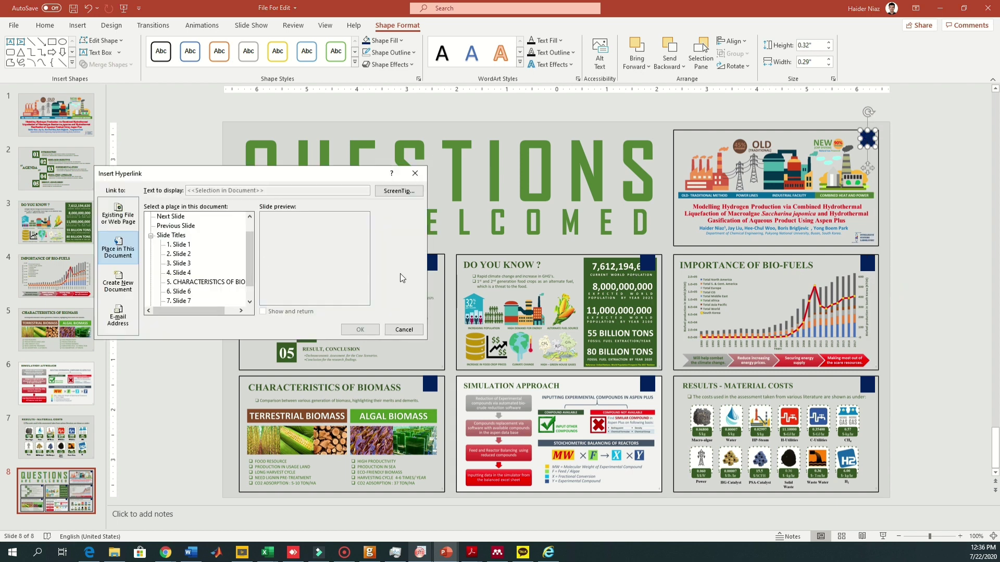
{"action": "left_click", "coordinate": [116, 218]}
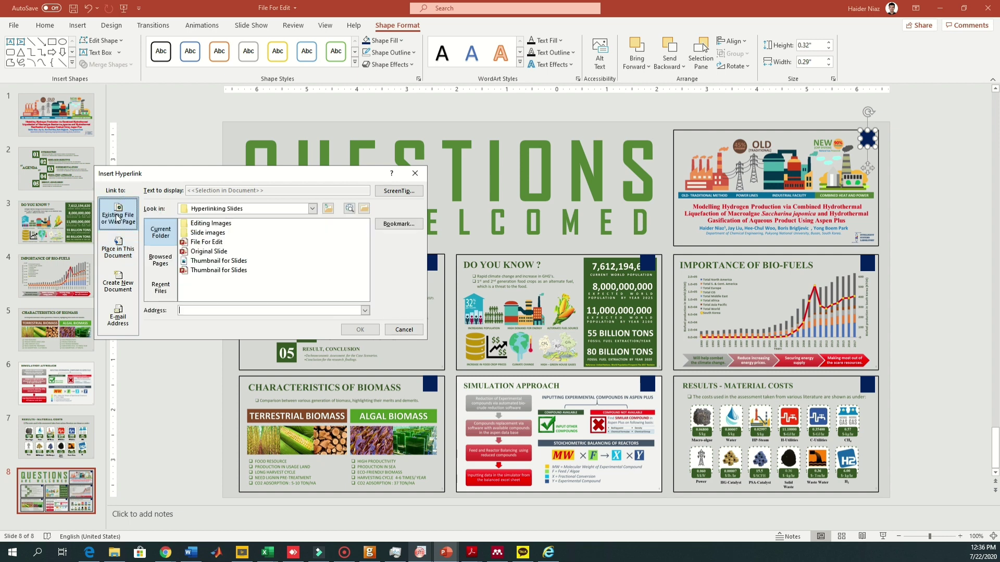
{"action": "left_click", "coordinate": [119, 252]}
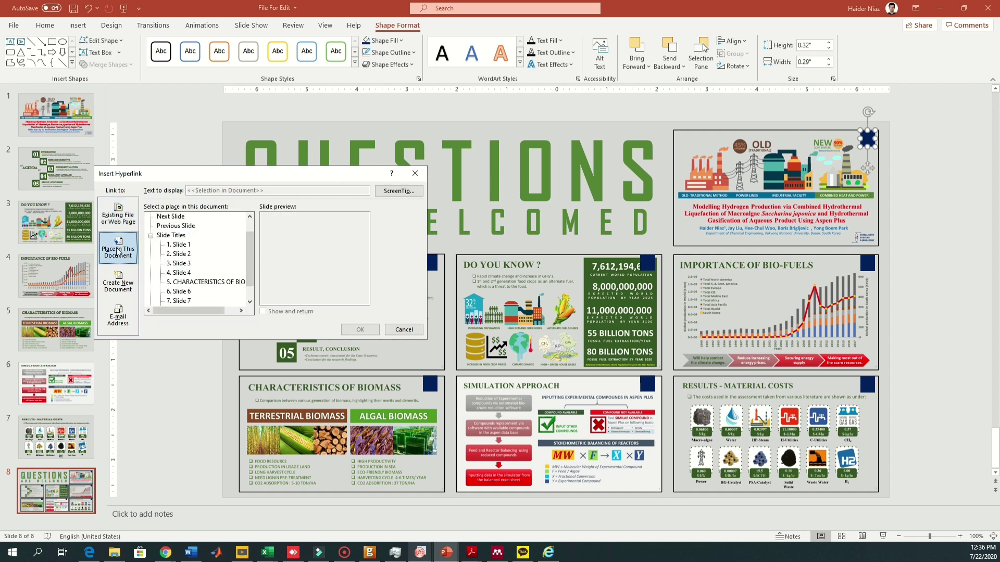
{"action": "left_click", "coordinate": [121, 284]}
{"action": "left_click", "coordinate": [123, 322]}
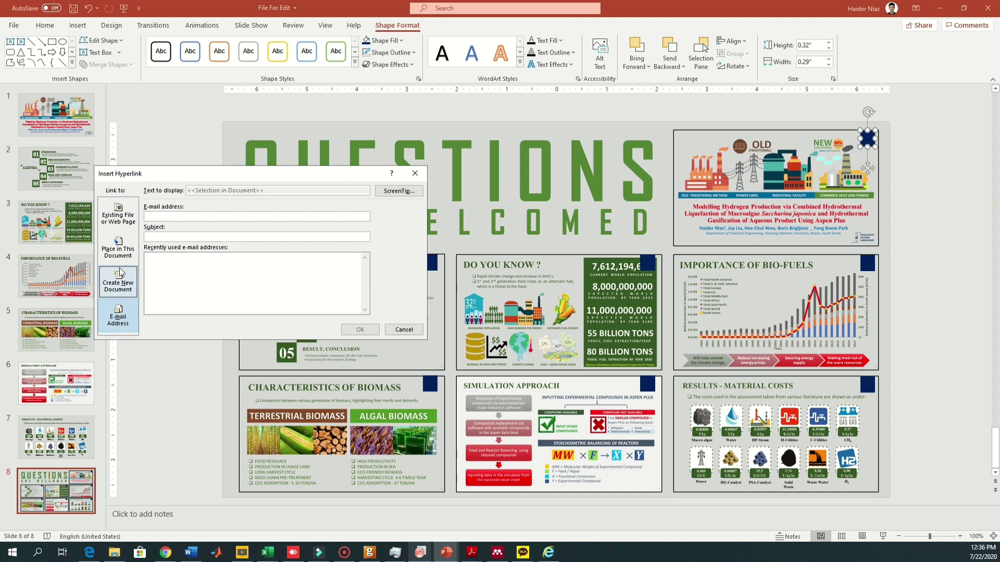
{"action": "left_click", "coordinate": [118, 249]}
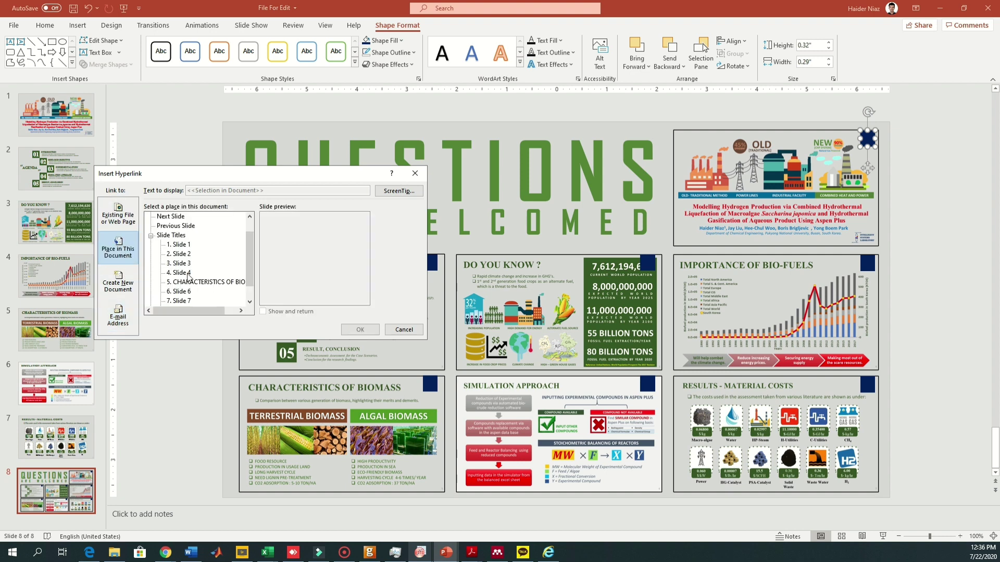
{"action": "left_click", "coordinate": [184, 246]}
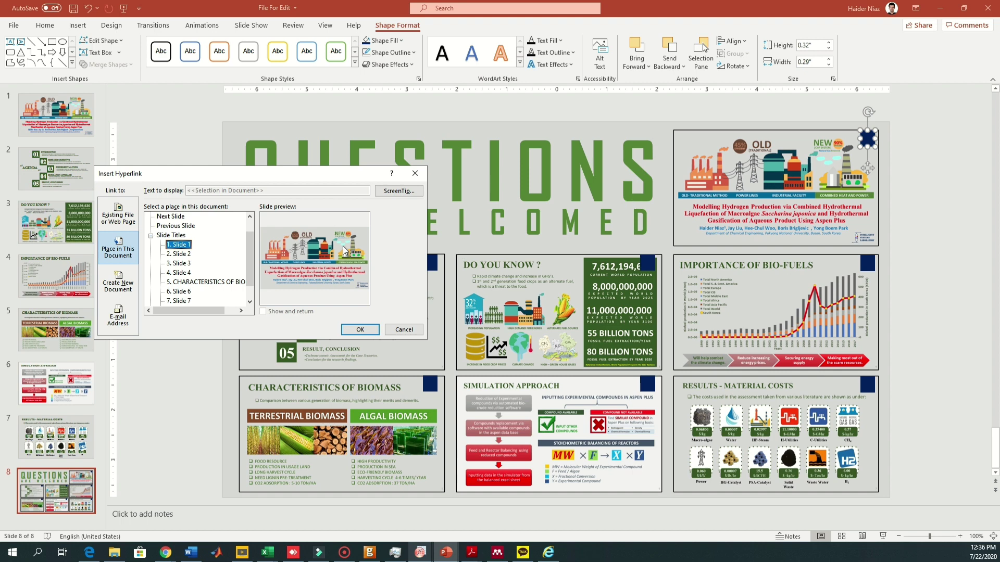
{"action": "left_click", "coordinate": [365, 330]}
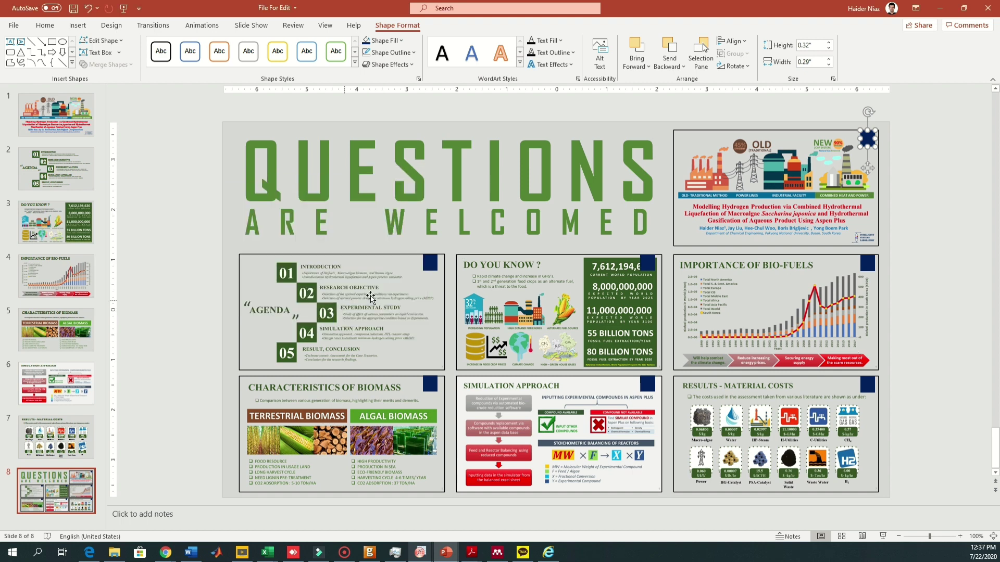
Step: Hyperlink the Agenda tile's navy square to Slide 2
{"action": "left_click", "coordinate": [430, 265]}
{"action": "right_click", "coordinate": [430, 266]}
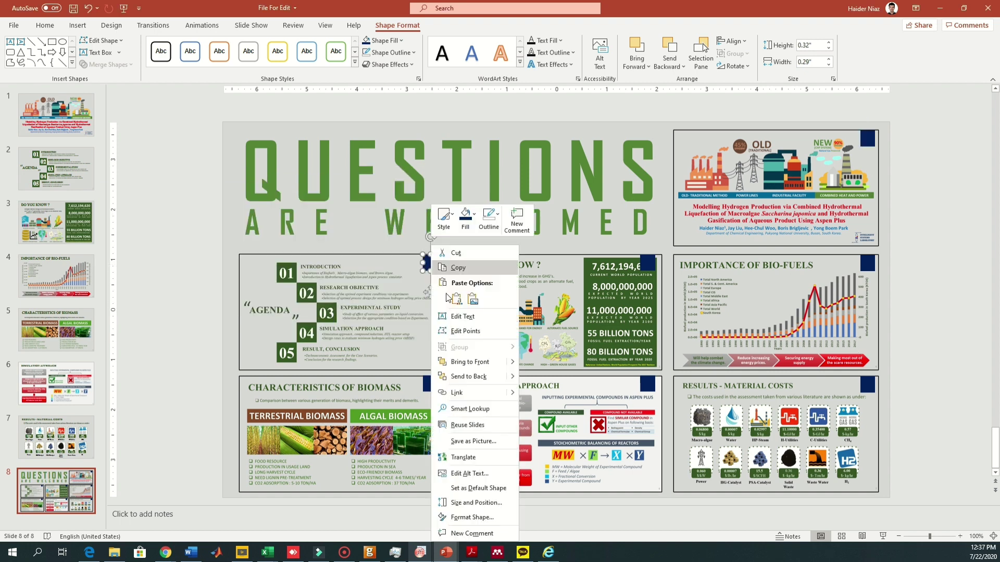
{"action": "left_click", "coordinate": [464, 393]}
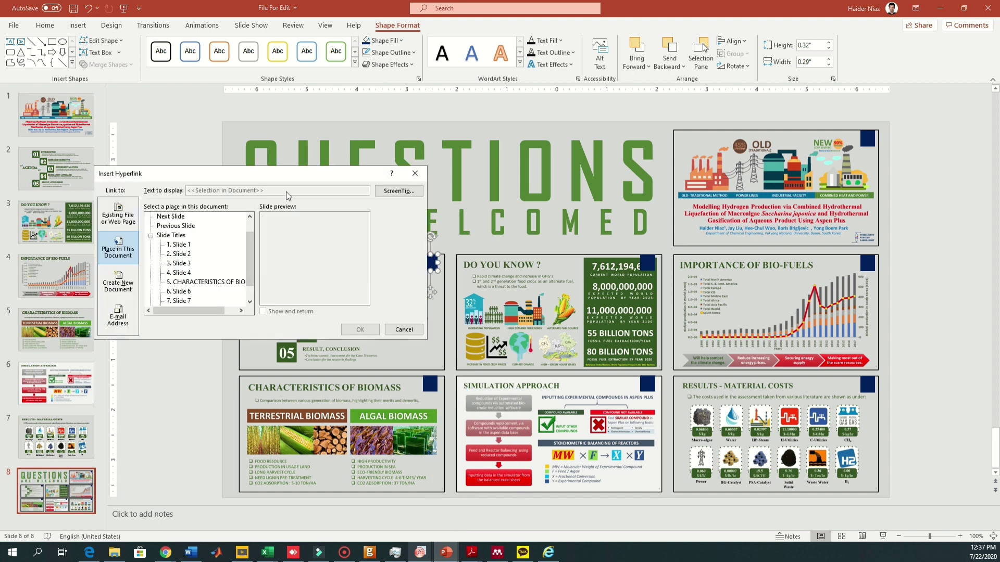
{"action": "left_click_drag", "start_coordinate": [291, 176], "coordinate": [326, 344]}
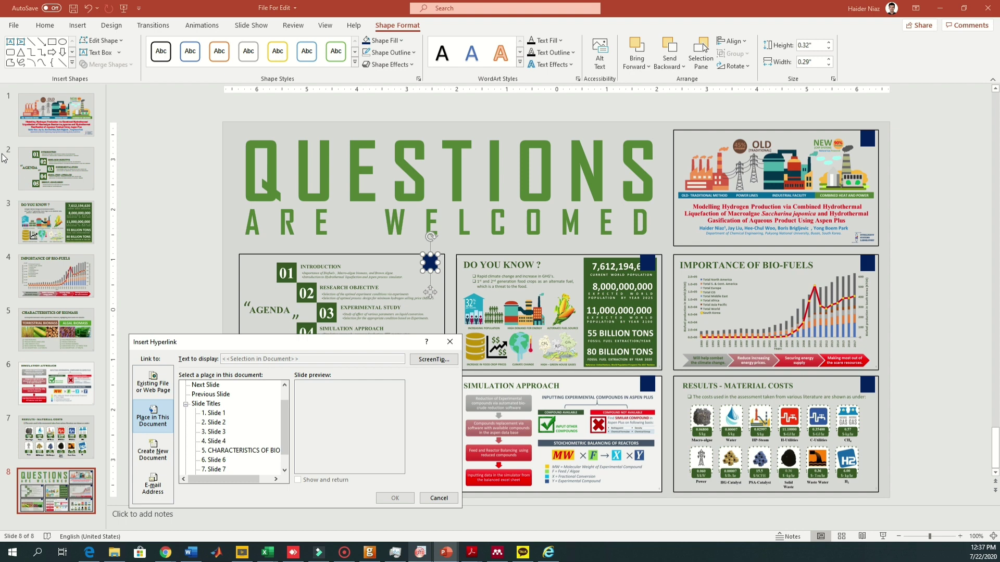
{"action": "left_click", "coordinate": [219, 423]}
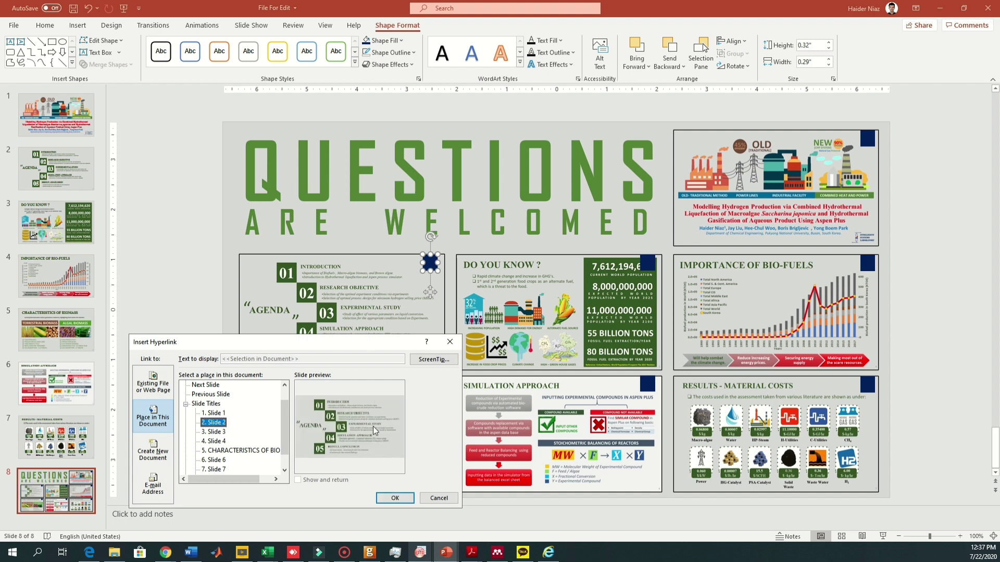
{"action": "left_click", "coordinate": [394, 498]}
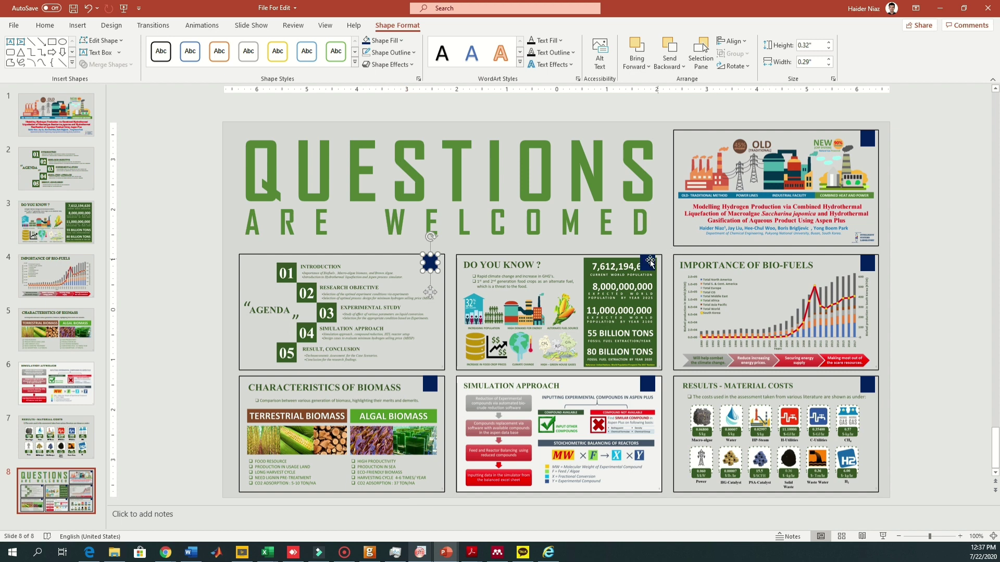
Step: Hyperlink the Do You Know tile's navy square to Slide 3
{"action": "left_click", "coordinate": [650, 260]}
{"action": "right_click", "coordinate": [653, 269]}
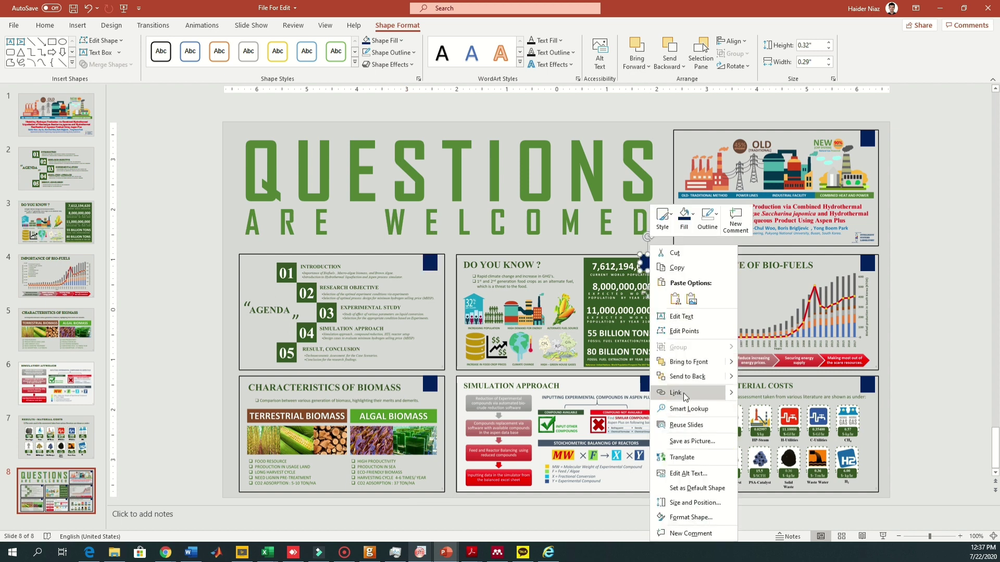
{"action": "left_click", "coordinate": [687, 405]}
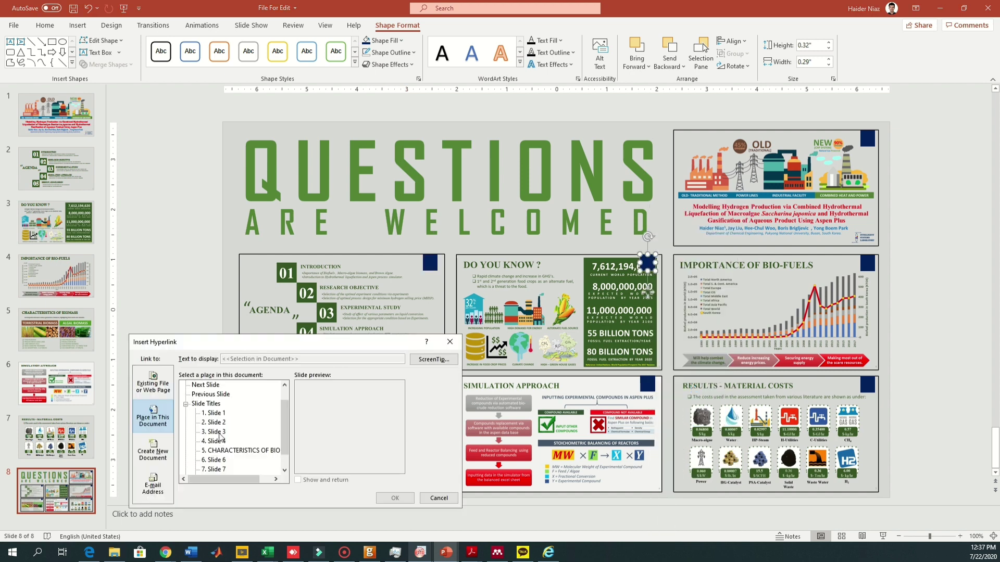
{"action": "left_click", "coordinate": [214, 432]}
{"action": "left_click", "coordinate": [395, 499]}
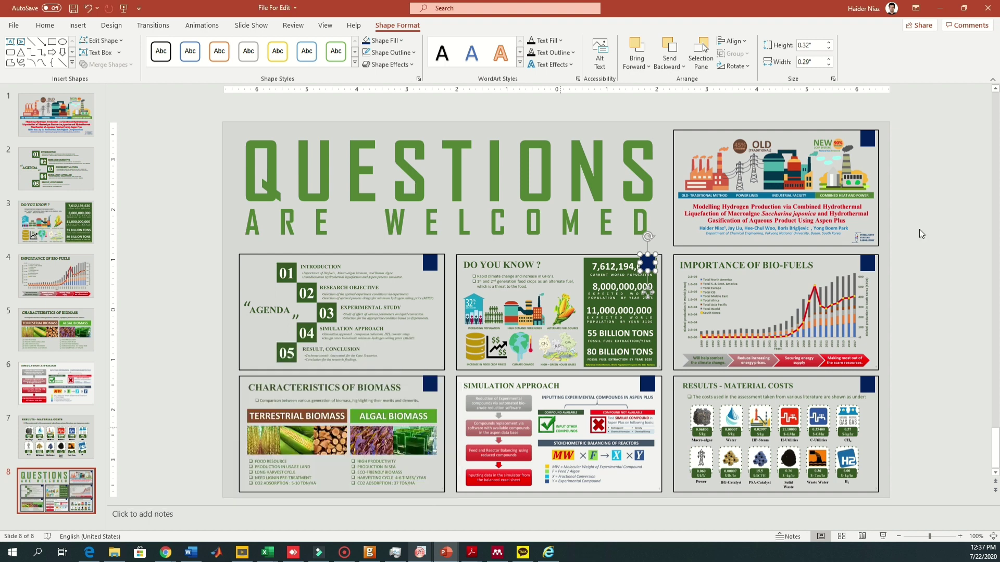
Step: Pick Slide 4 as the link target for the Bio-Fuels tile's square
{"action": "left_click", "coordinate": [869, 263]}
{"action": "right_click", "coordinate": [869, 271]}
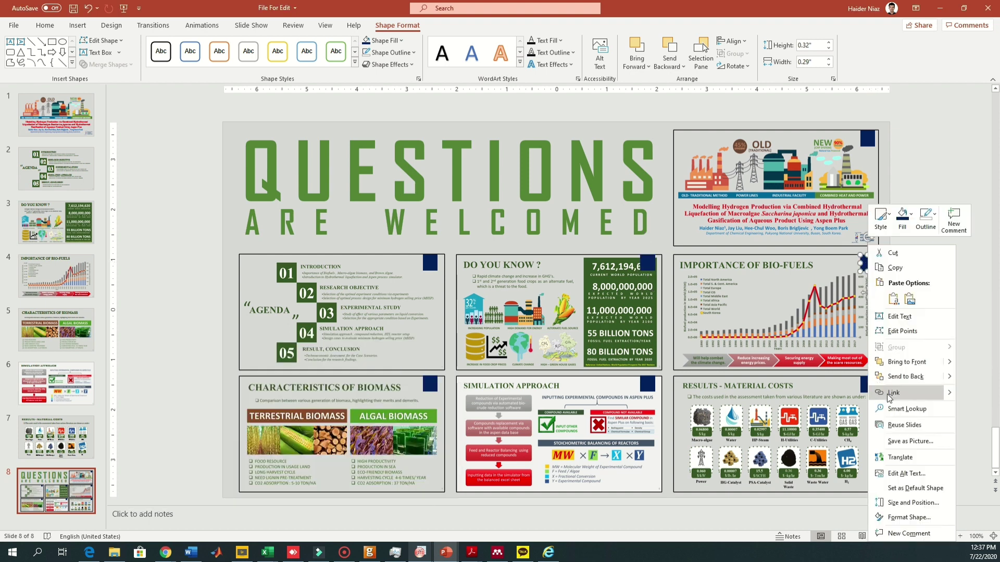
{"action": "left_click", "coordinate": [890, 394]}
{"action": "left_click", "coordinate": [218, 442]}
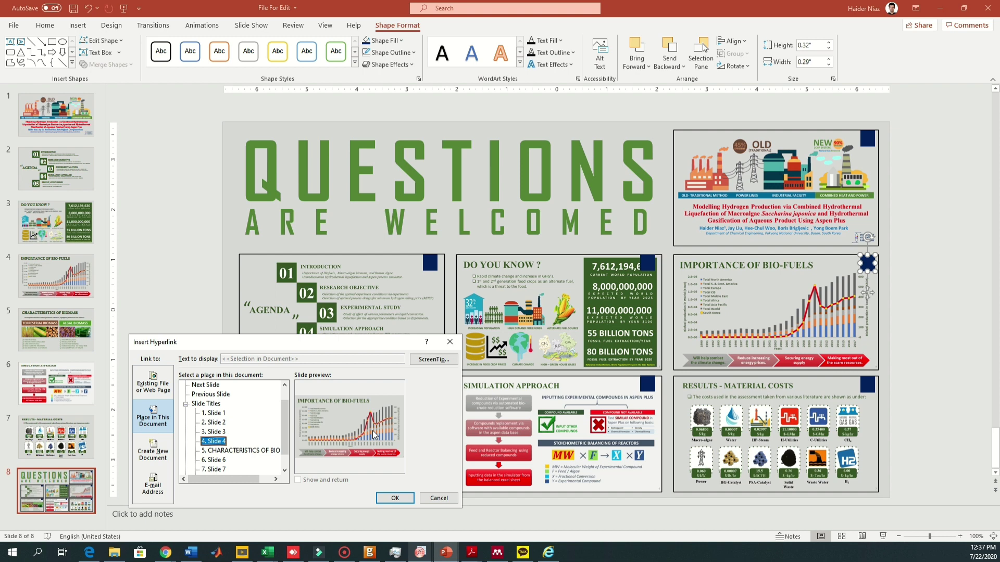